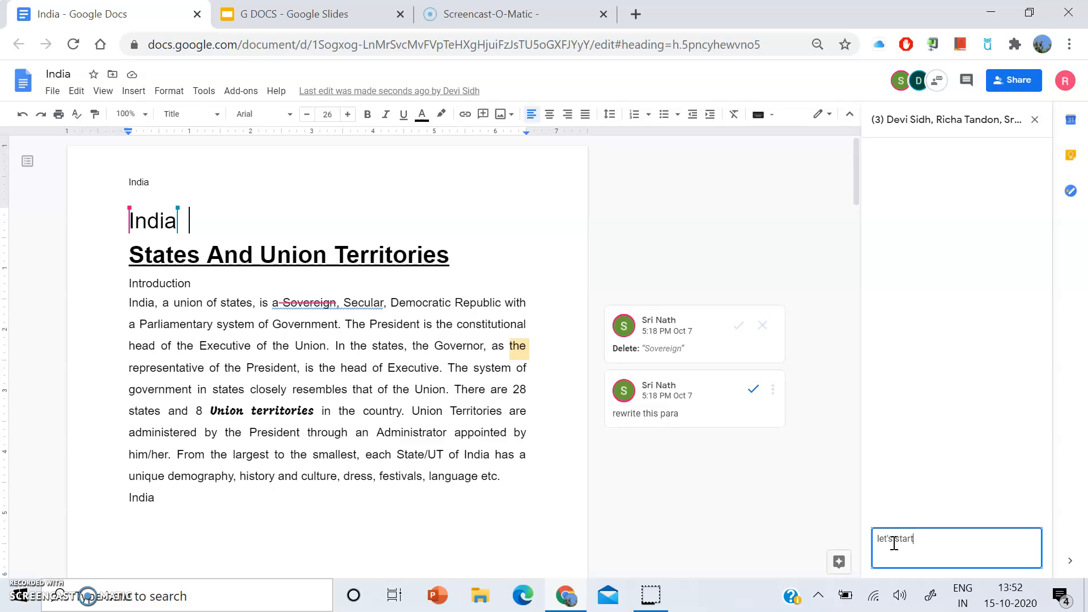
Send the message "let's start" in the document's group chat.
key(Return)
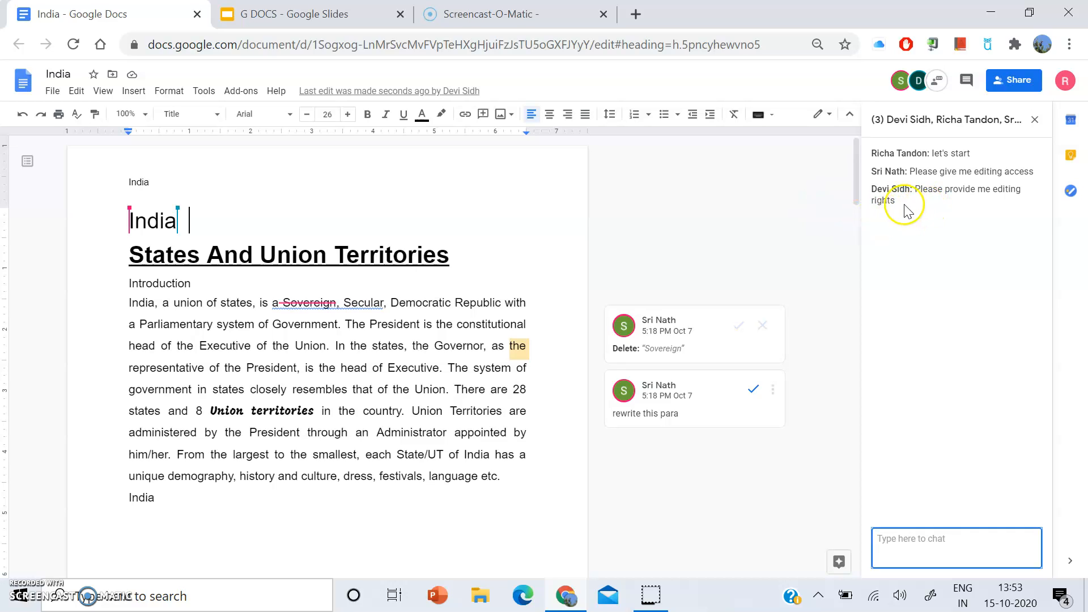
Change the sharing permission of the two collaborators who are Commenters to Editor and save the changes.
click(1013, 84)
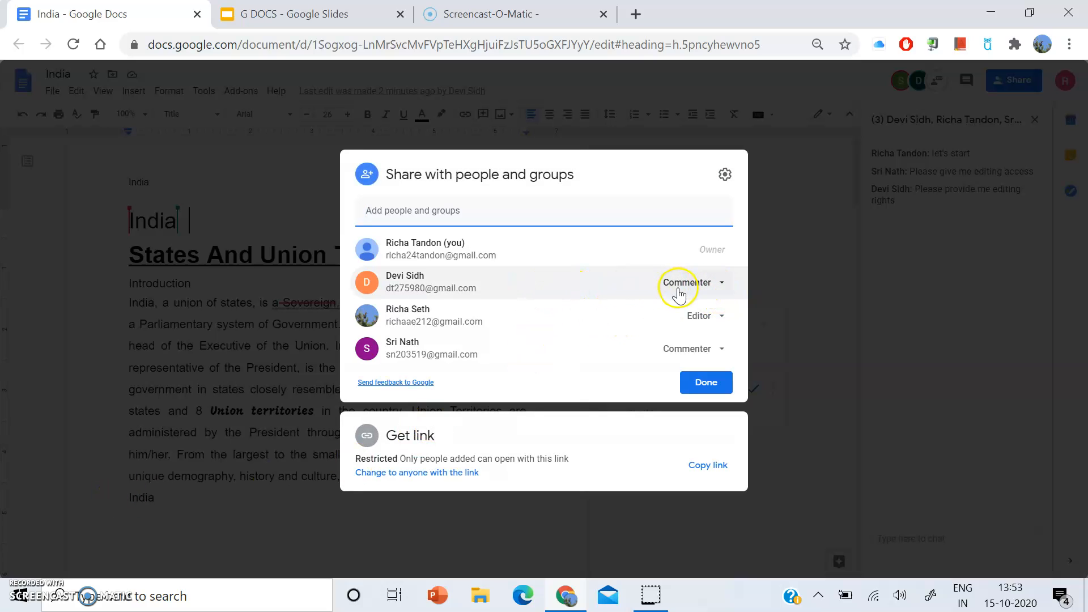
click(723, 286)
click(684, 378)
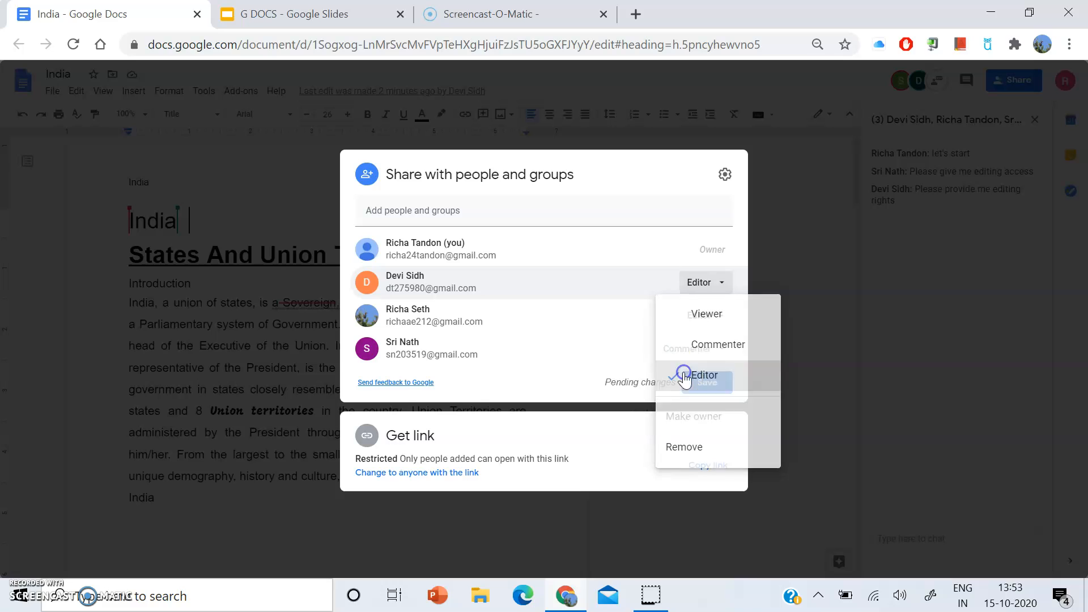
click(723, 351)
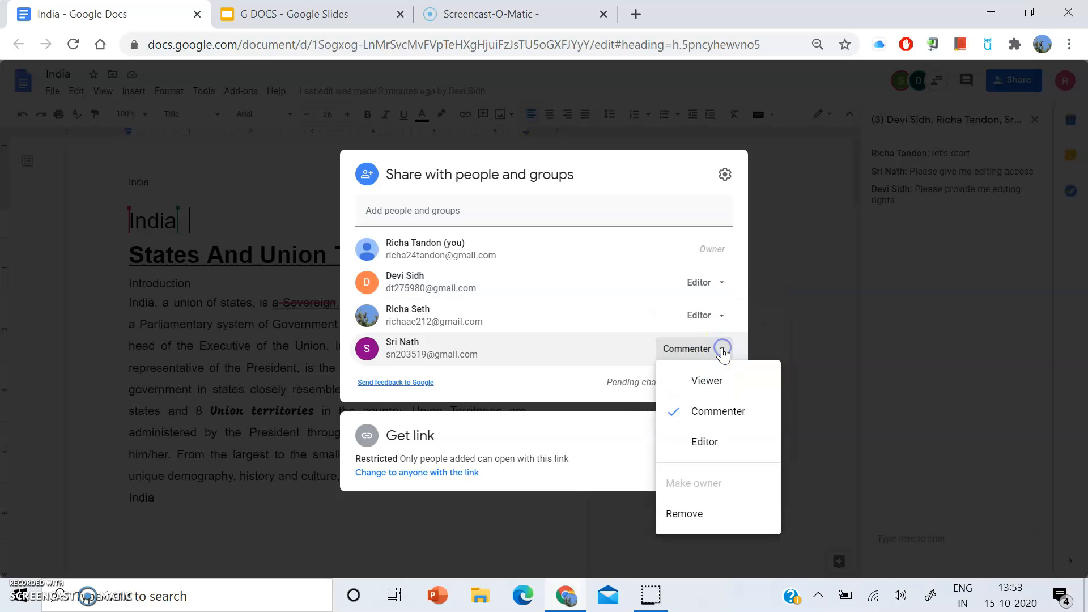
click(678, 444)
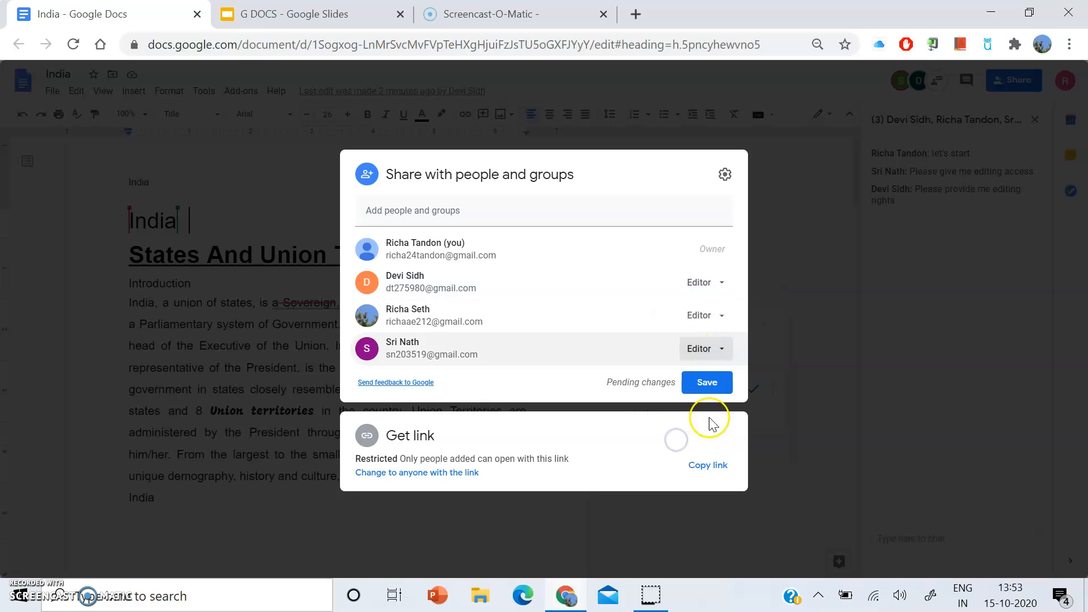
click(701, 384)
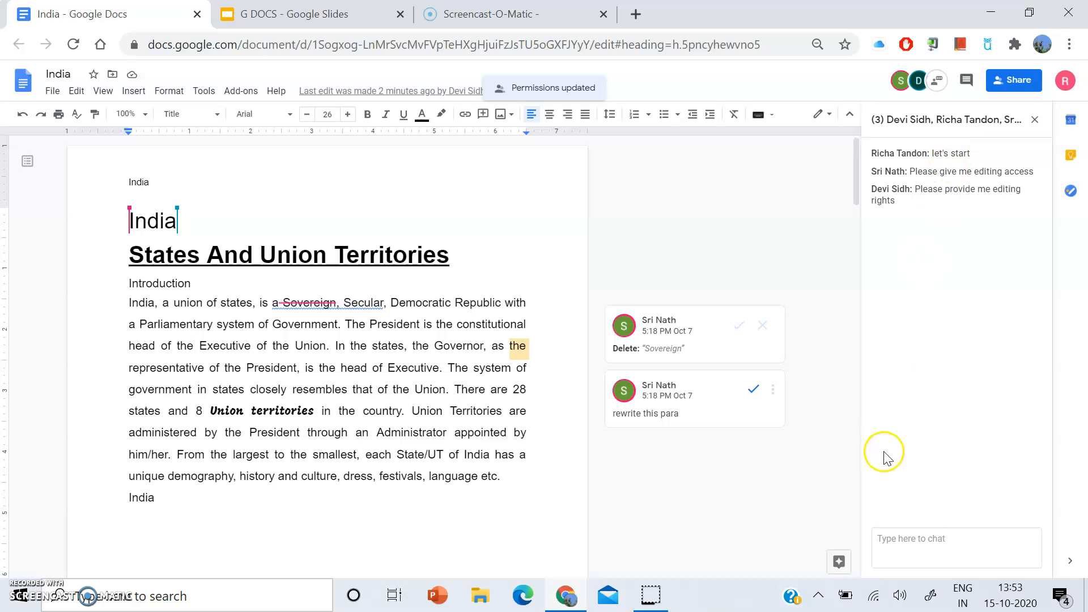
Send the chat messages "done" and "pls check and confirm" to the collaborators.
click(894, 547)
text(d con)
key(Return)
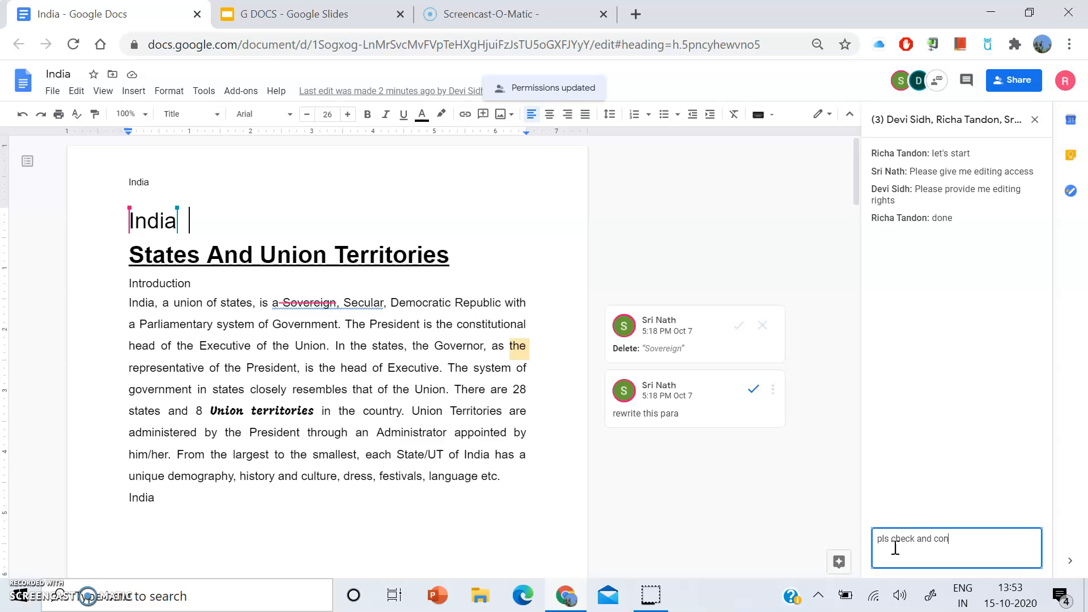
text(m)
key(Return)
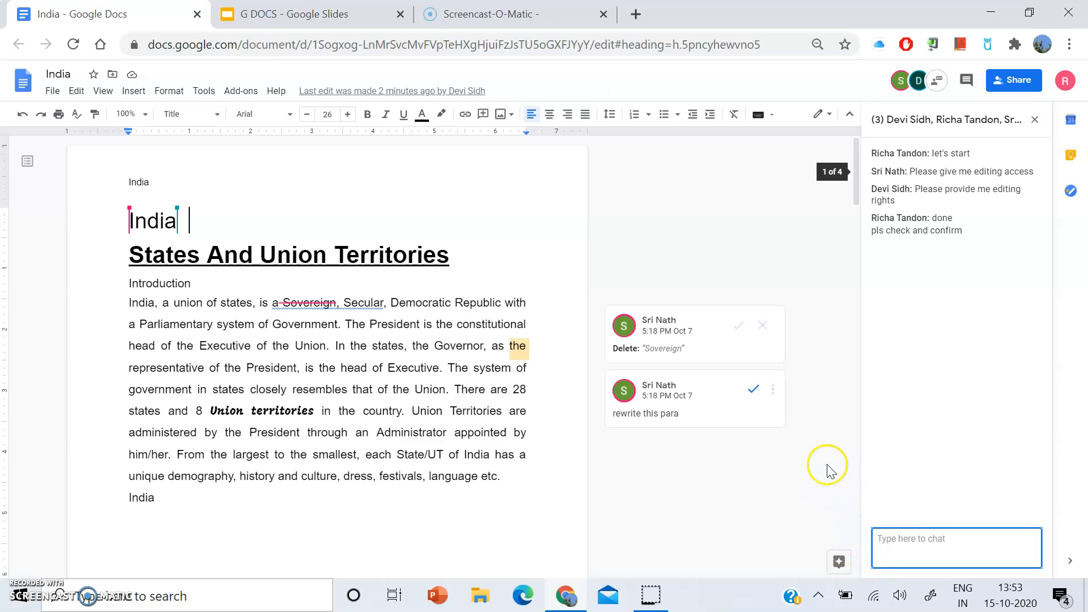
scroll(804, 462, down, 1)
scroll(804, 464, up, 1)
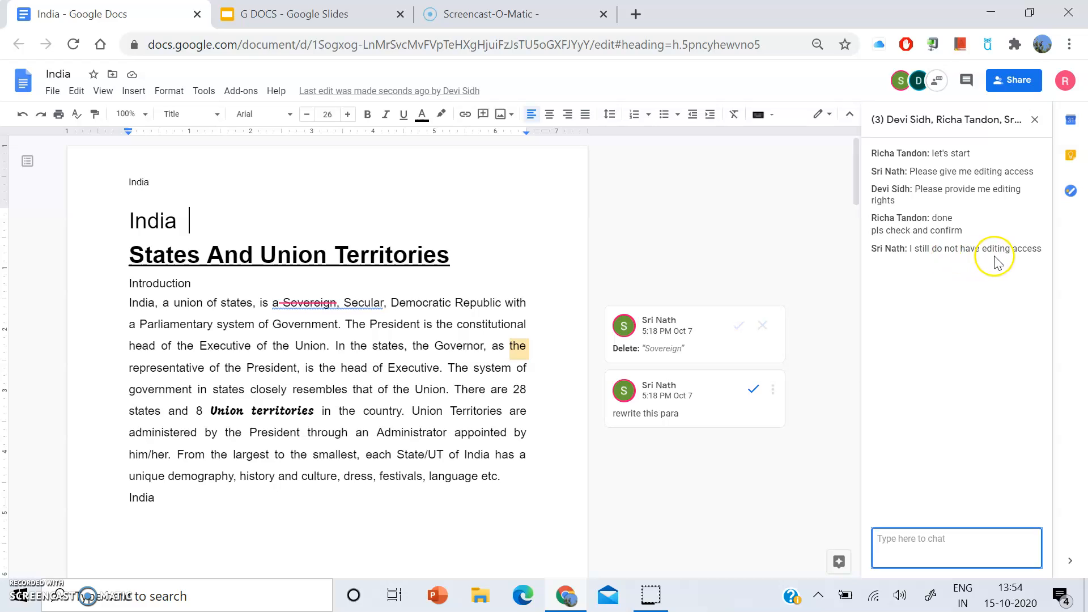
Check the collaborators' access levels in the sharing settings and reply "done" in the chat.
click(1010, 82)
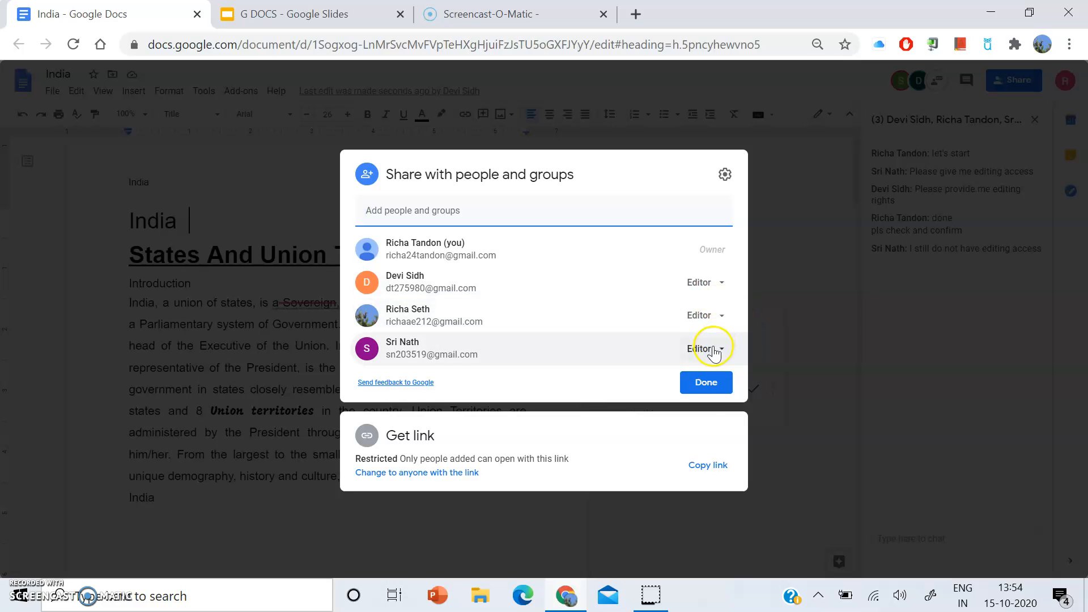
click(704, 390)
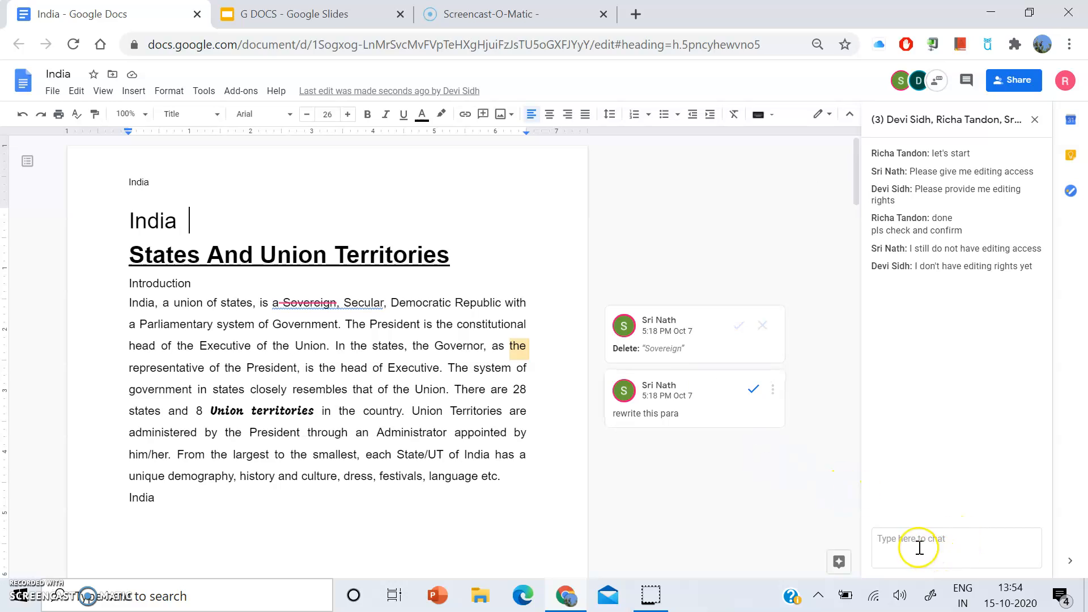
click(909, 541)
text(do)
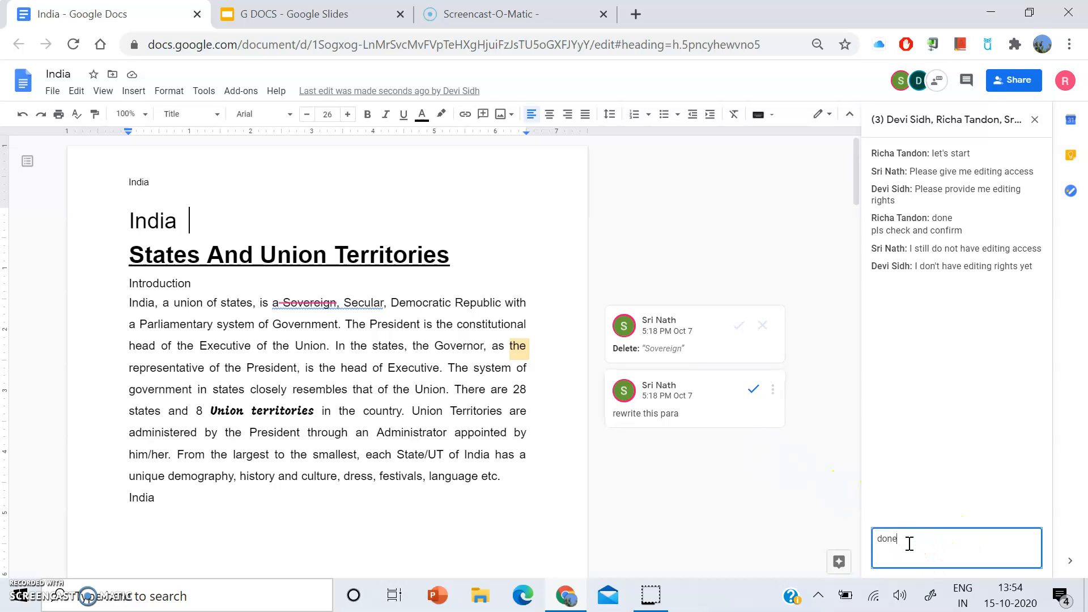
text(ne)
key(Return)
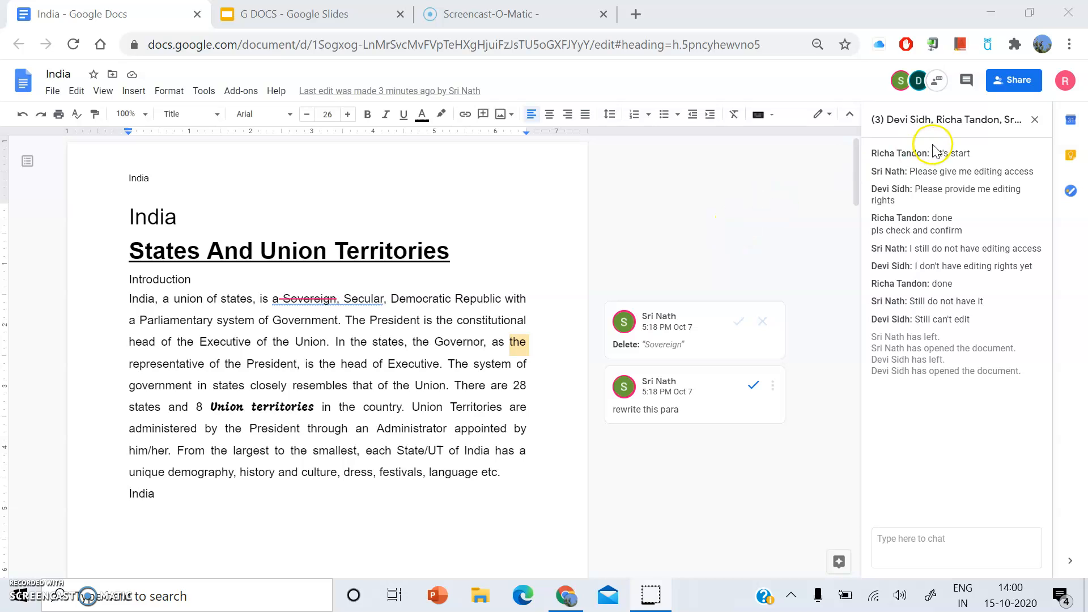
Close the chat and examine the collaborators' edits and comments around the introduction and the States And Capitals list.
click(1033, 120)
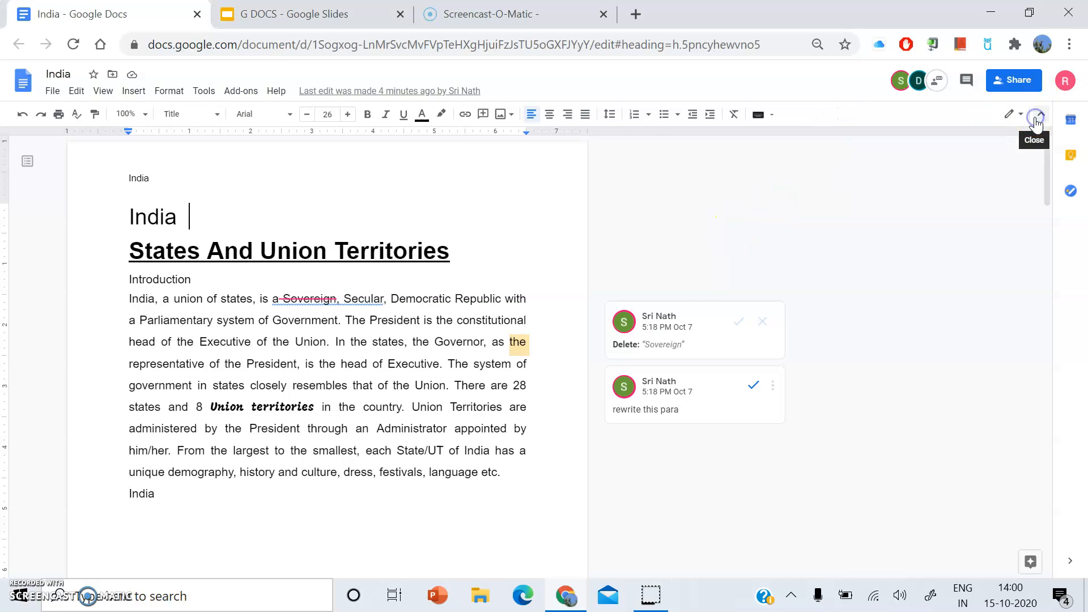
scroll(494, 433, down, 2)
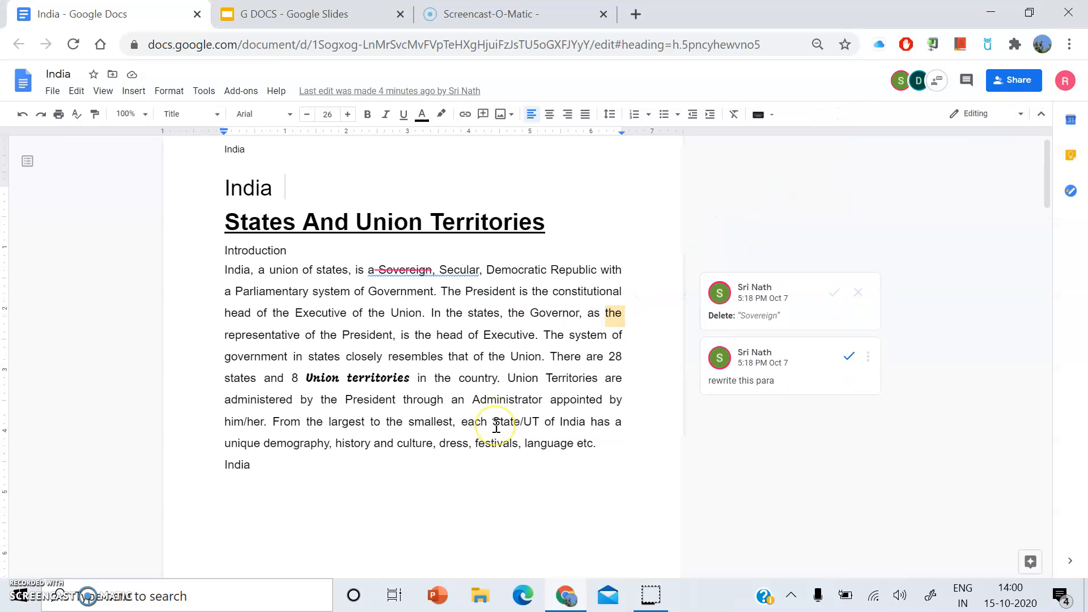
scroll(497, 426, up, 1)
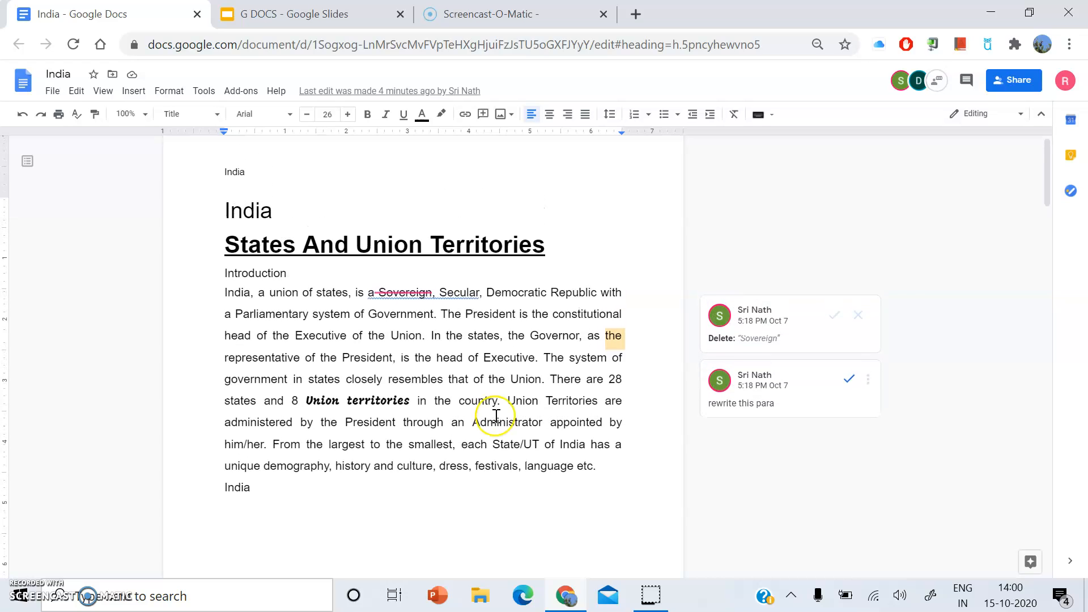
scroll(496, 415, down, 1)
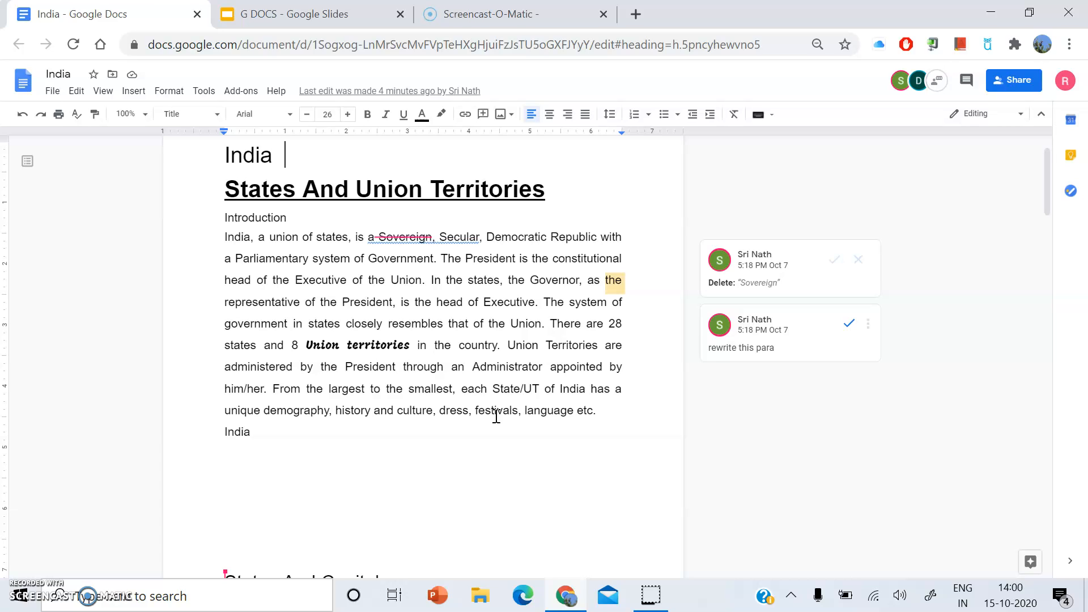
scroll(497, 417, down, 1)
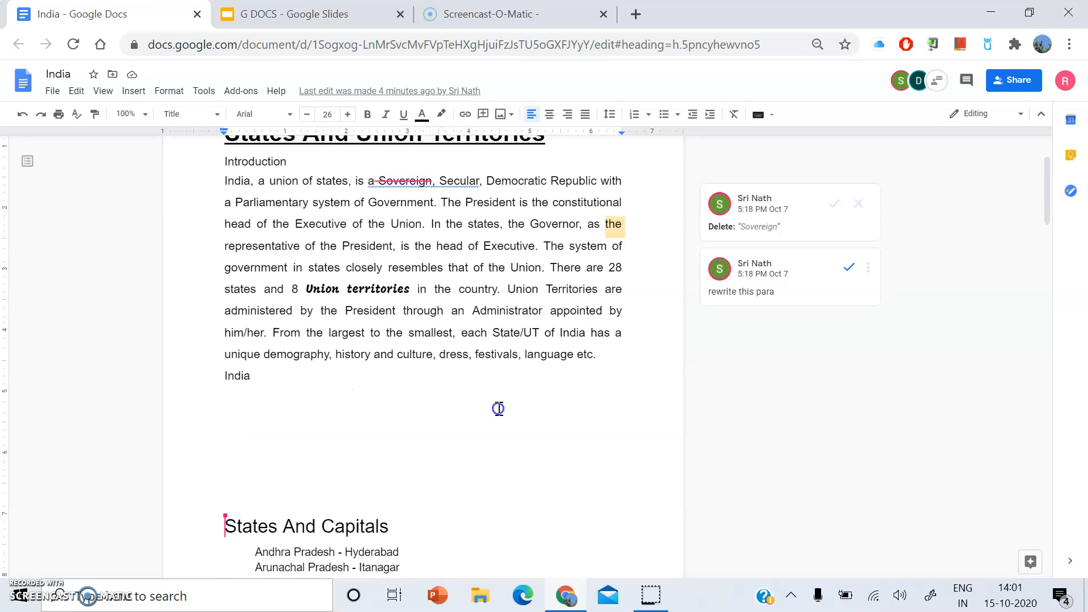
click(498, 408)
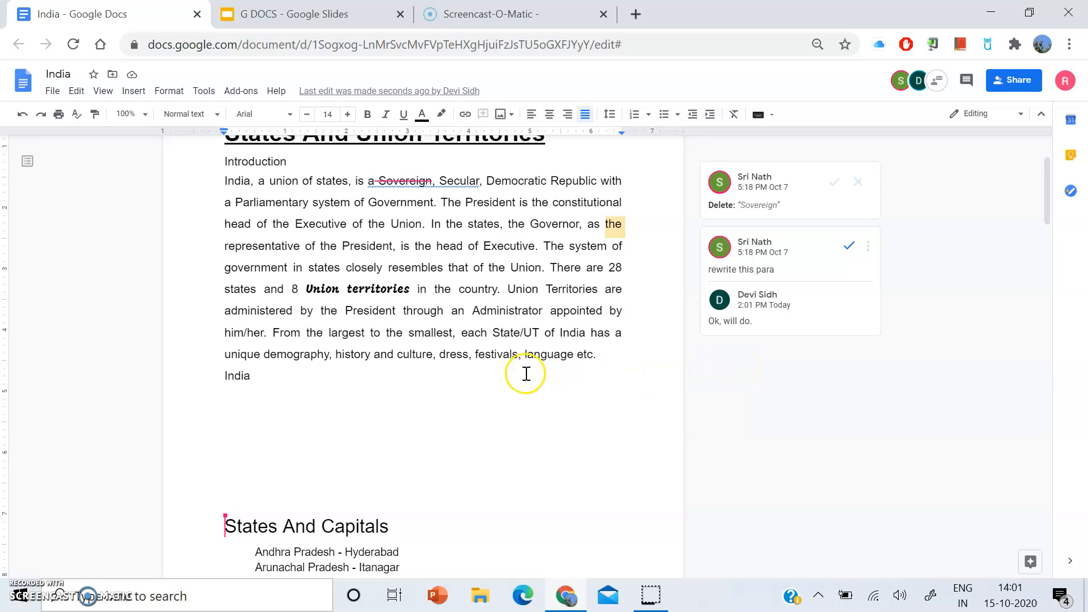
scroll(522, 372, up, 3)
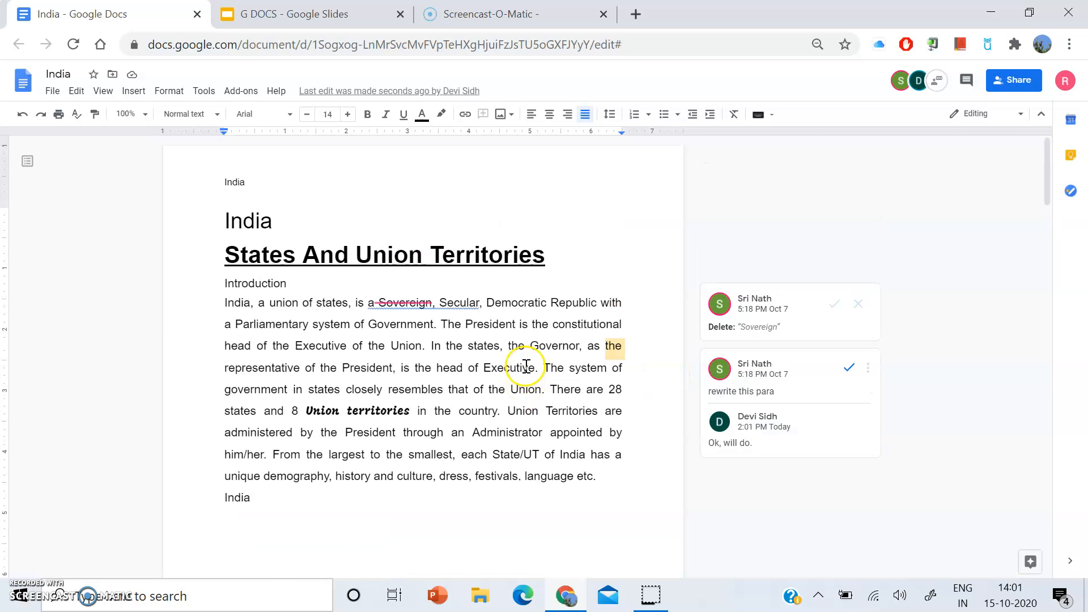
scroll(527, 366, down, 3)
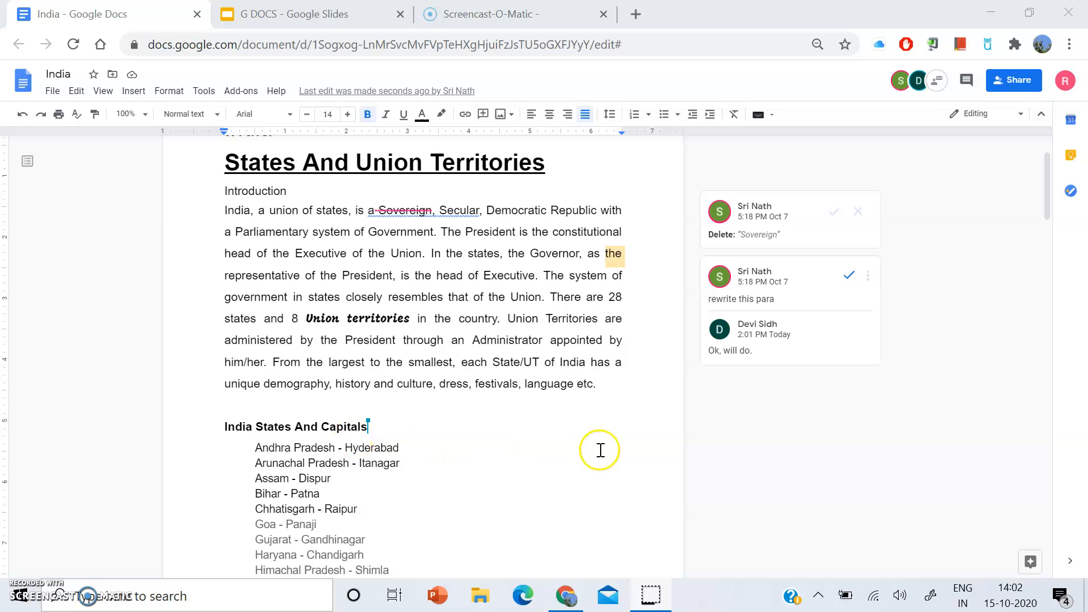
drag(1050, 210, 1041, 280)
scroll(576, 352, up, 8)
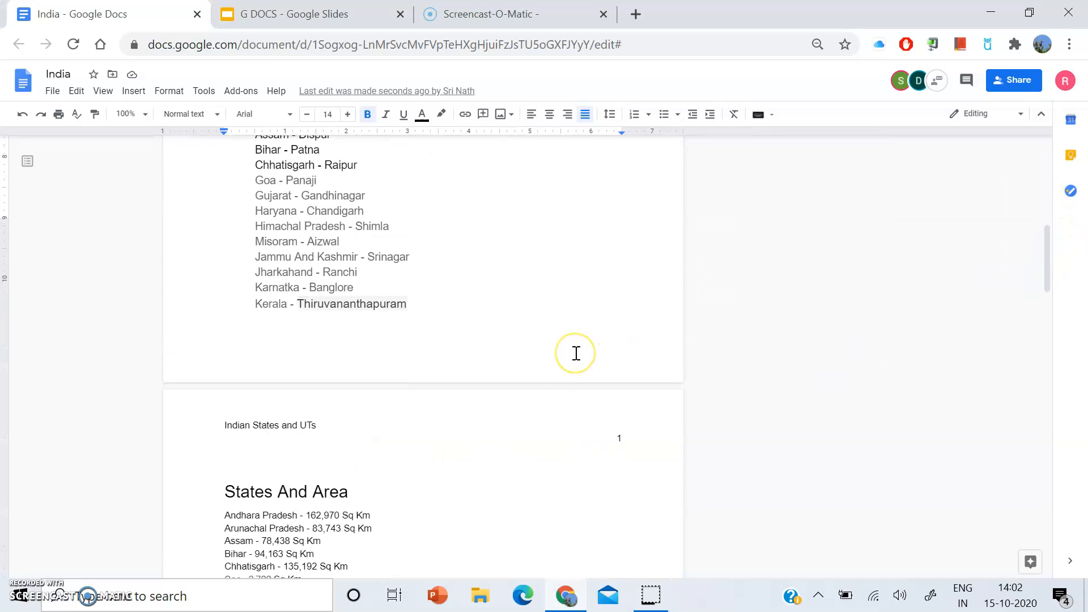
scroll(576, 353, up, 1)
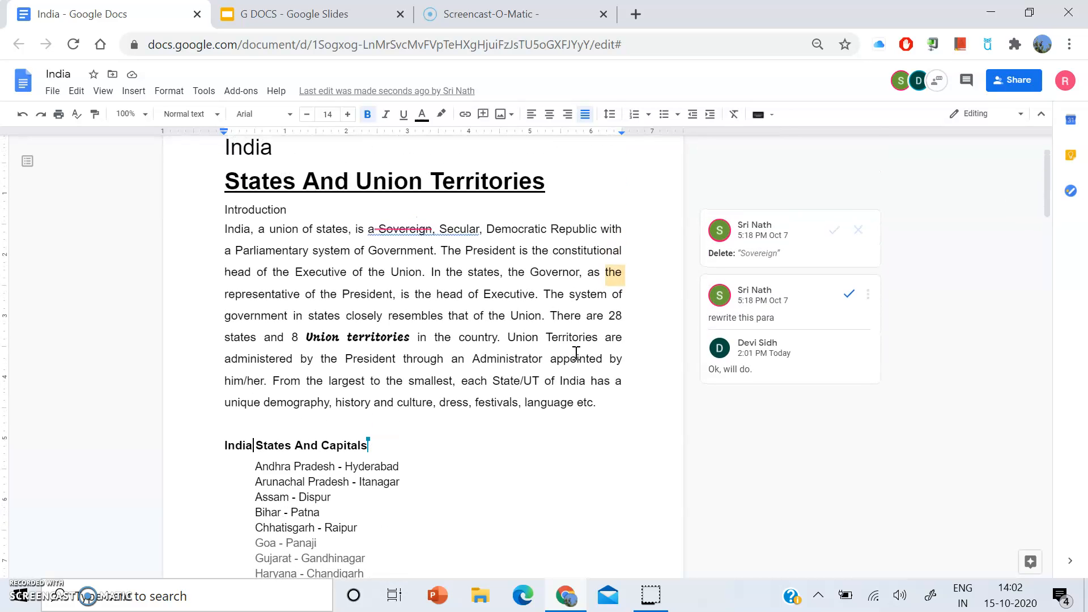
scroll(576, 353, down, 2)
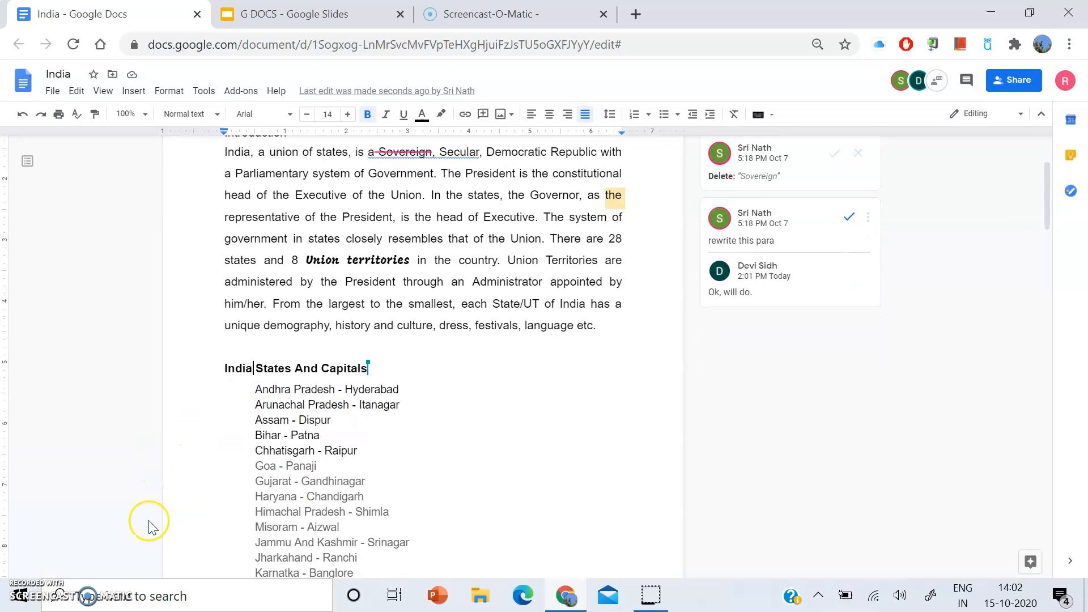
scroll(409, 462, down, 2)
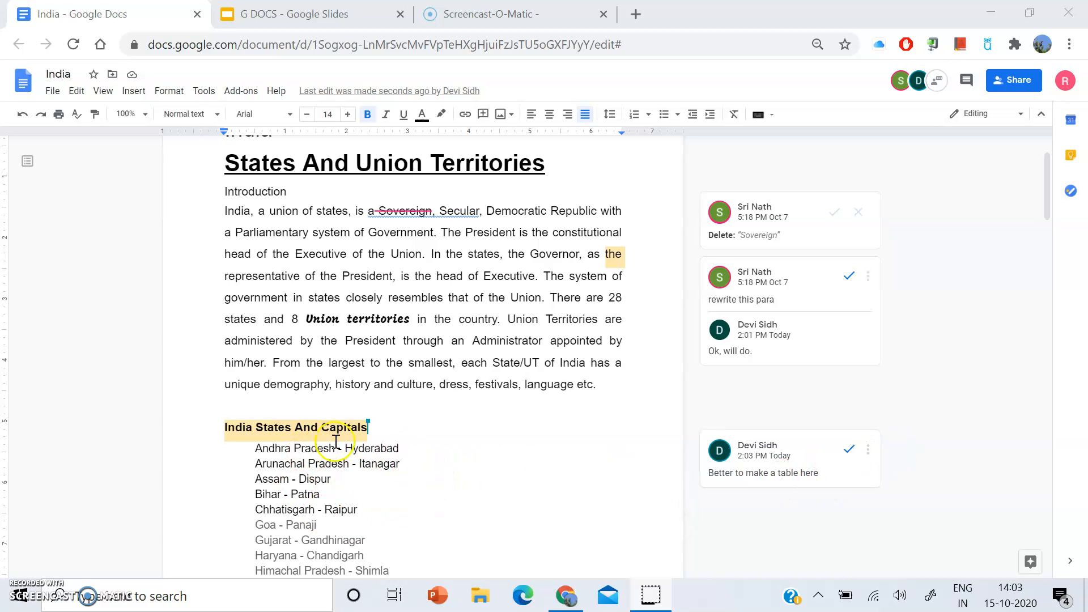
Reply "good idea" to the comment "Better to make a table here" on the India States And Capitals heading.
click(869, 454)
click(821, 478)
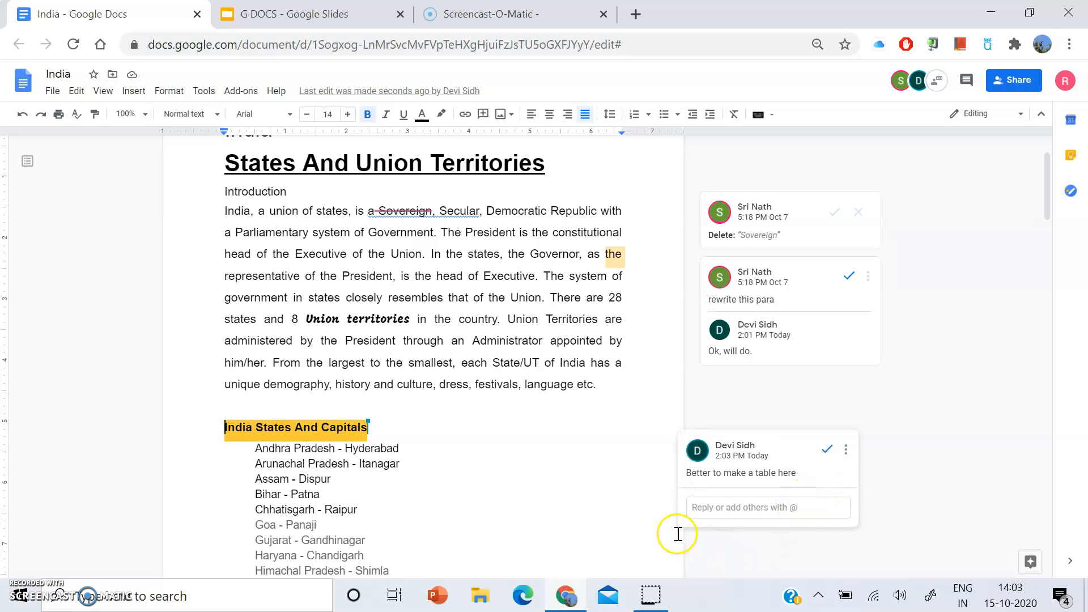
click(698, 509)
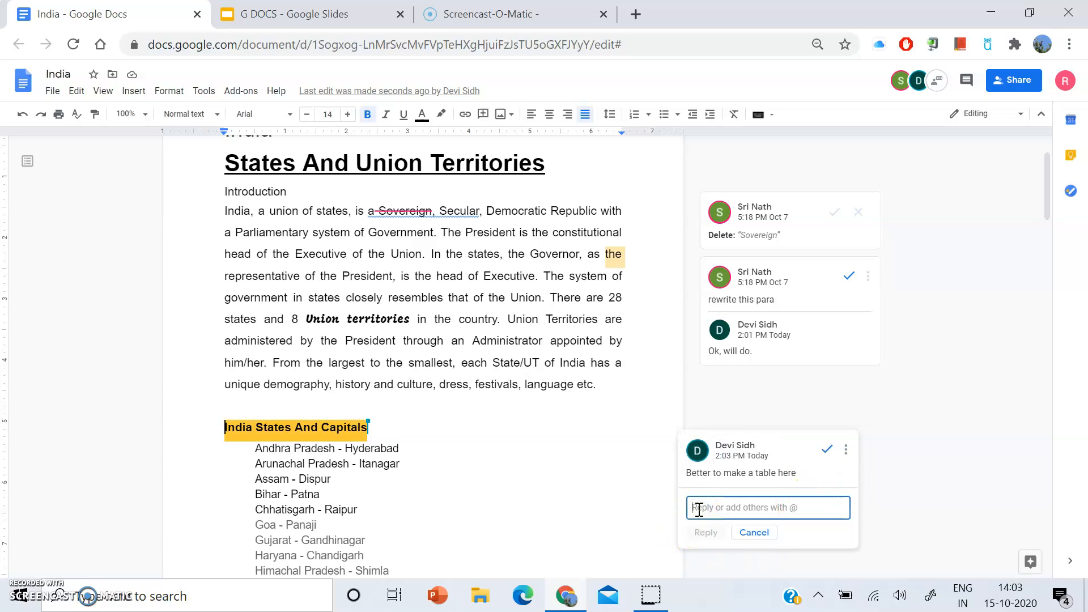
text(good)
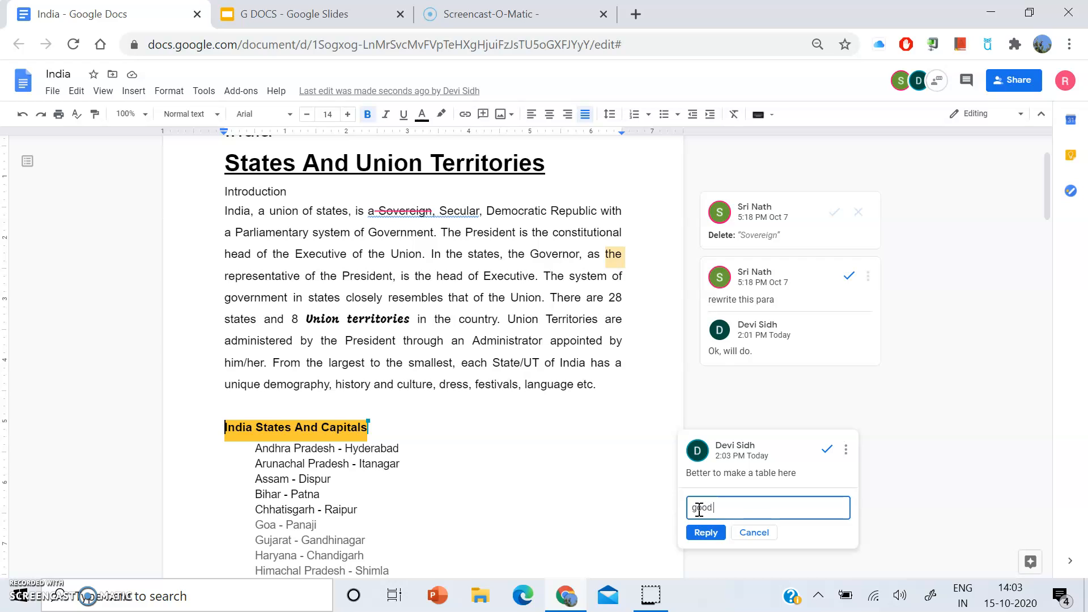
text( idea)
key(Return)
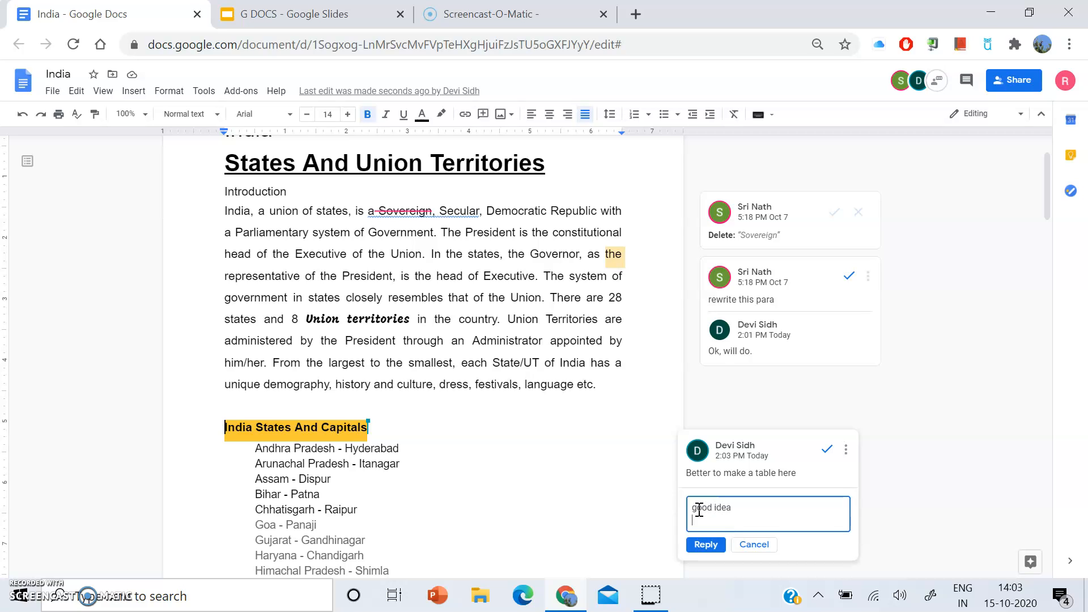
click(705, 544)
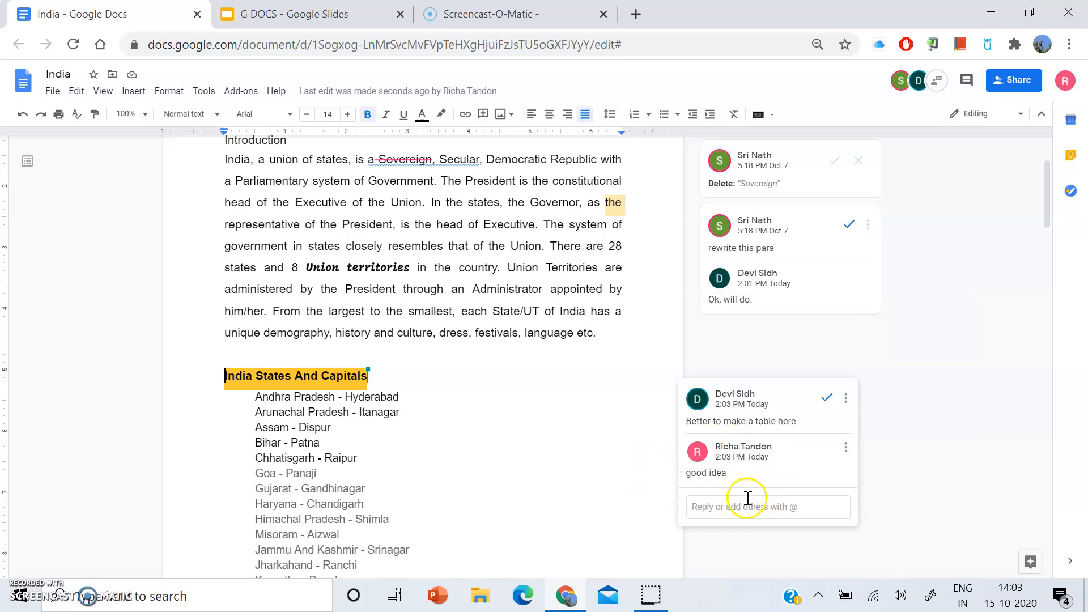
click(553, 434)
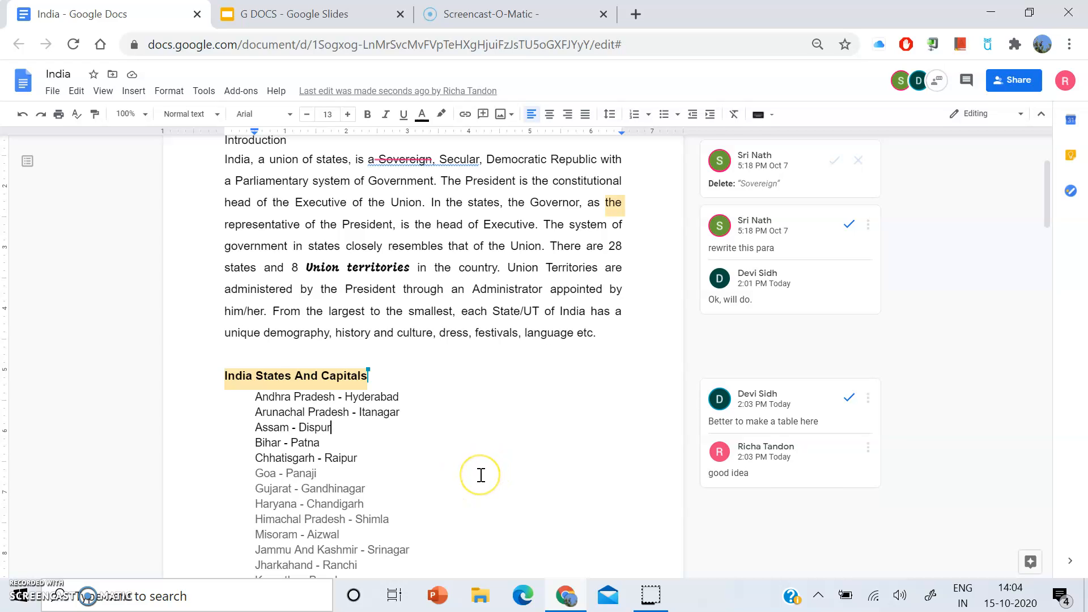
Review the comment threads beside the introduction and the list of states and capitals through to the following page.
scroll(480, 475, down, 1)
scroll(481, 475, up, 1)
scroll(481, 475, up, 3)
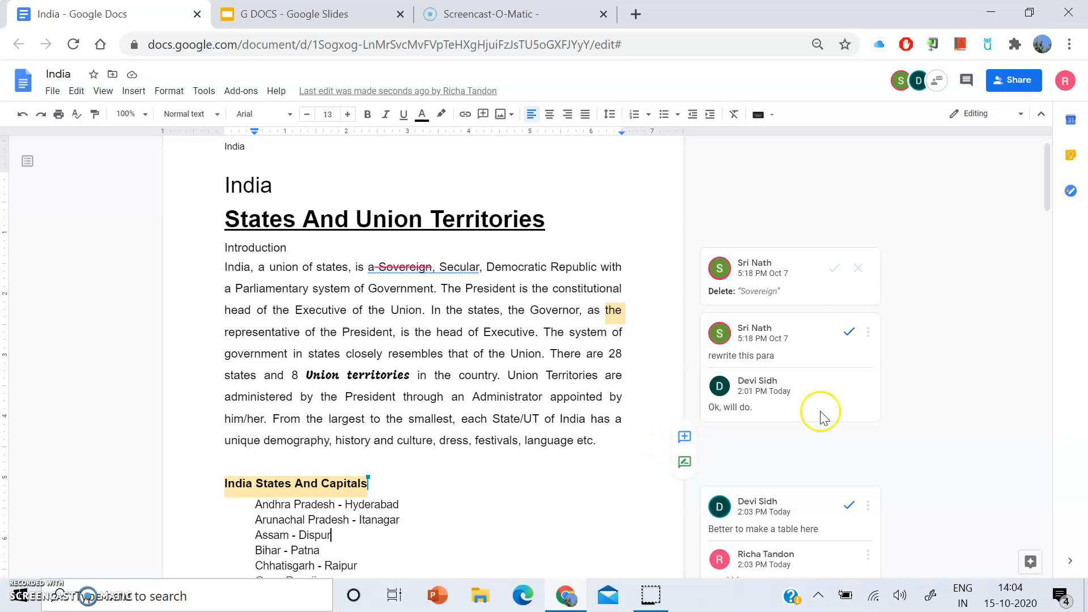
scroll(493, 428, down, 2)
scroll(493, 428, down, 3)
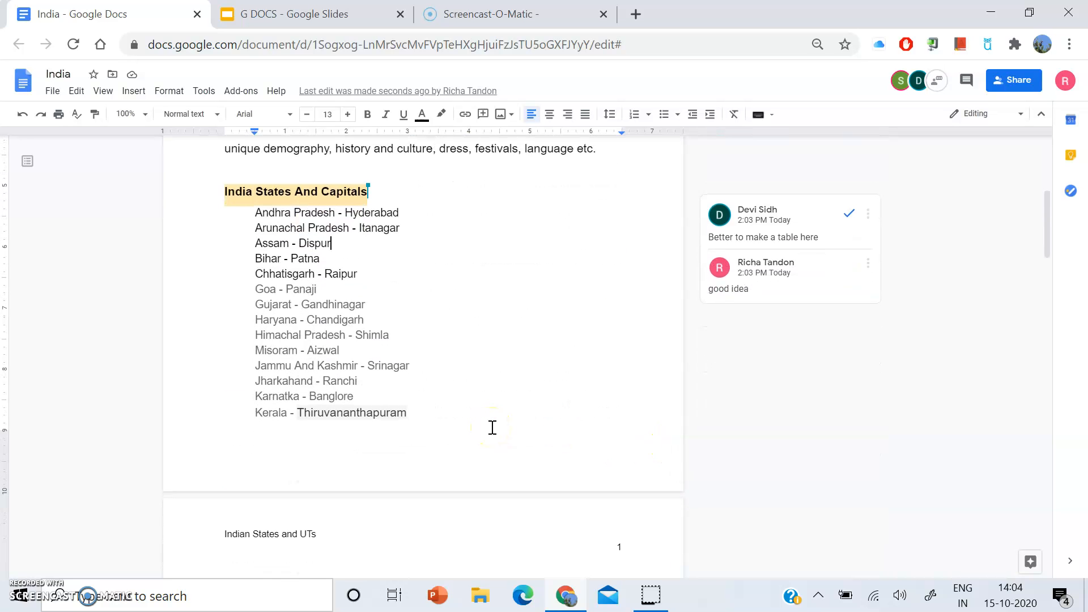
scroll(492, 427, down, 1)
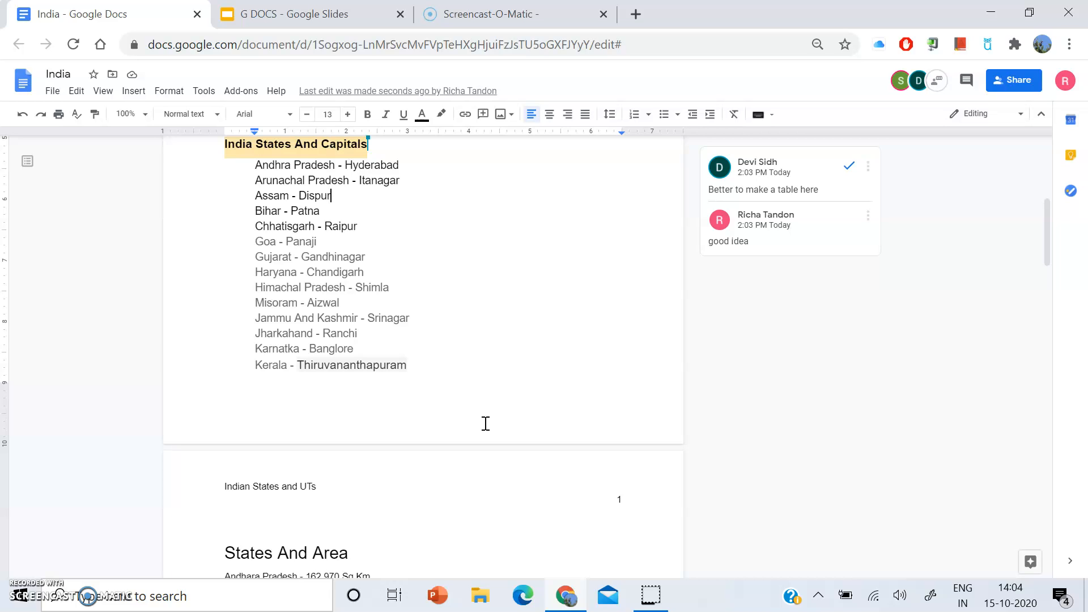
scroll(486, 423, down, 1)
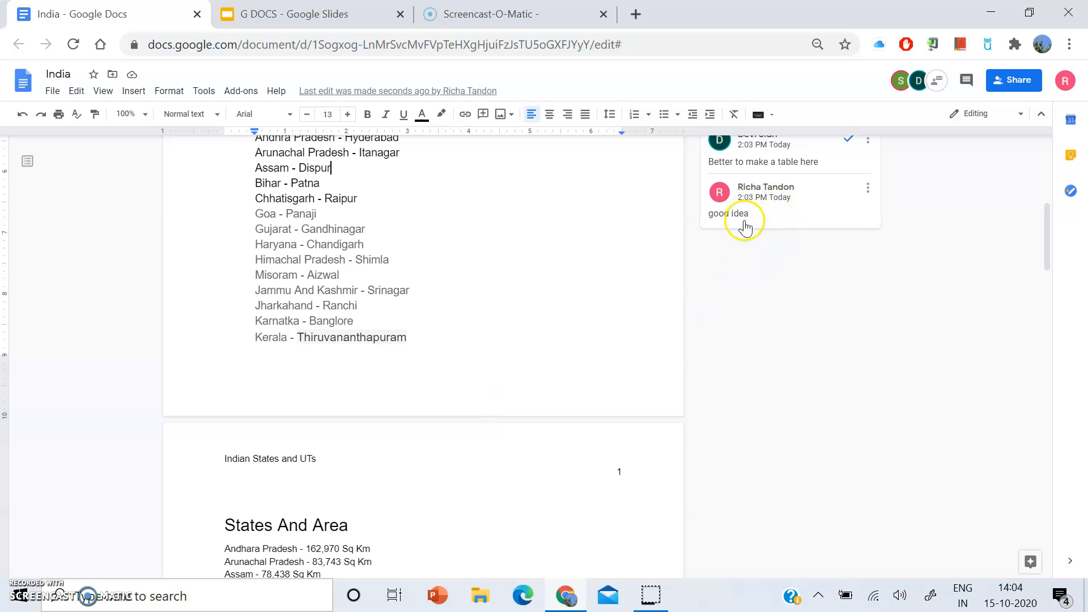
Examine the collaborators' live formatting of the India States And Capitals list and the replies in the comment threads beside it.
scroll(375, 485, down, 6)
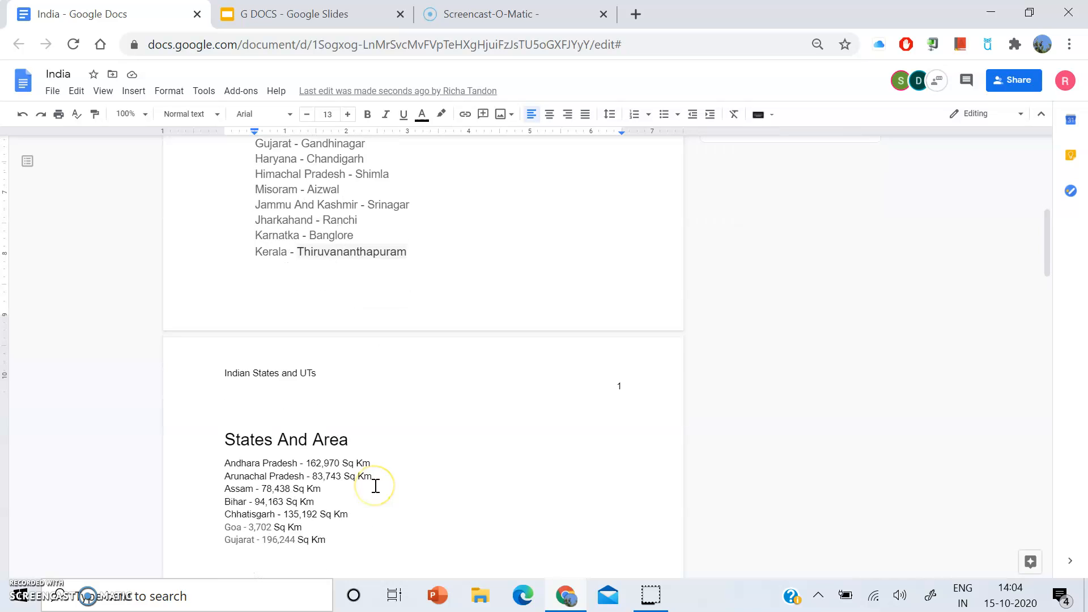
scroll(375, 485, down, 3)
scroll(375, 486, up, 12)
scroll(375, 486, up, 8)
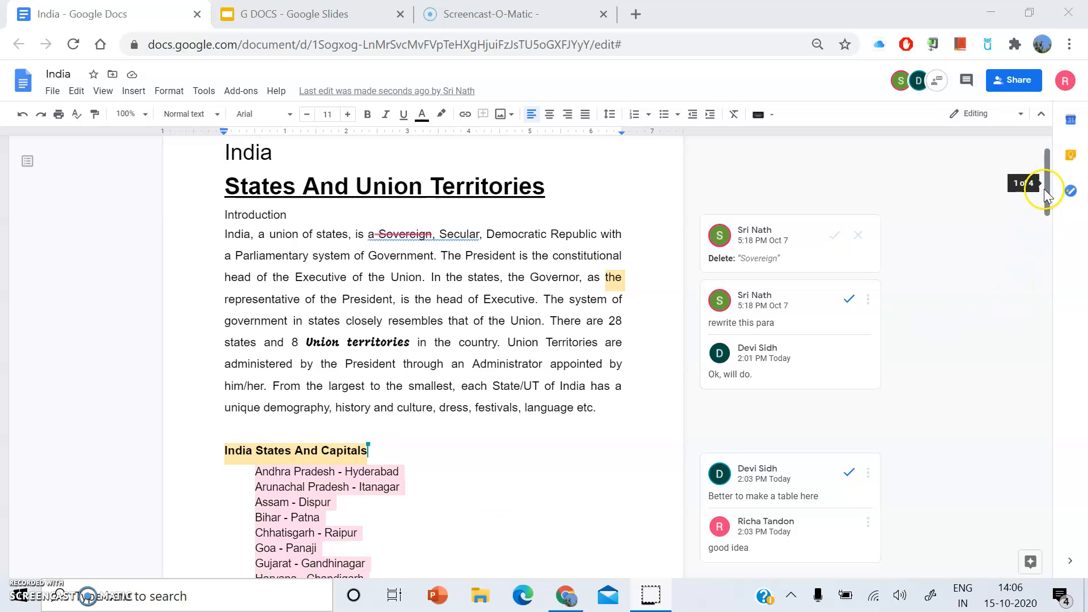
drag(1047, 194, 1048, 212)
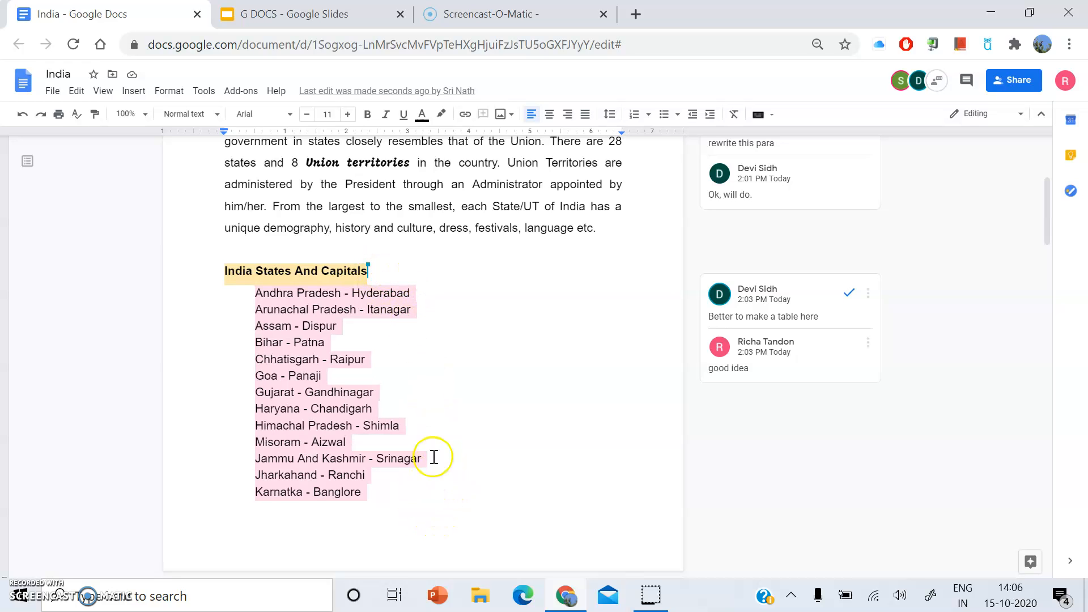
scroll(417, 490, down, 3)
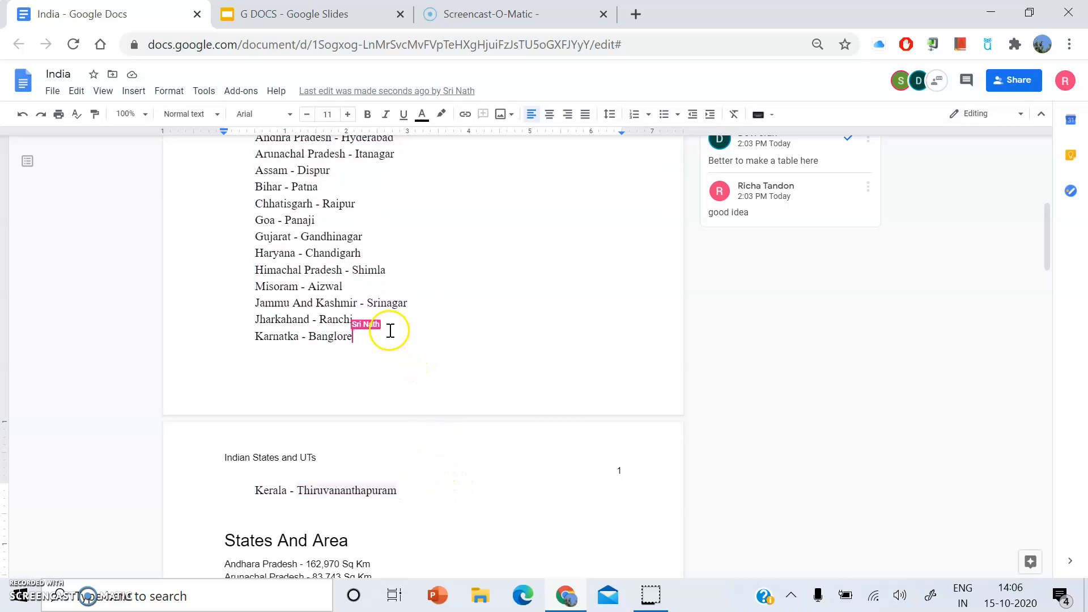
scroll(418, 265, up, 2)
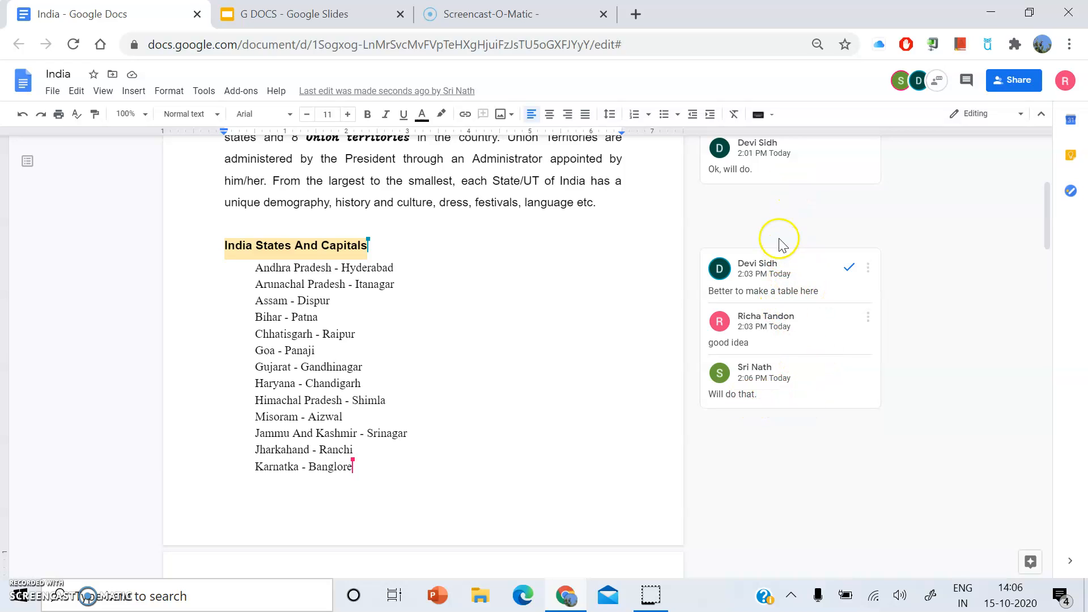
scroll(779, 269, up, 3)
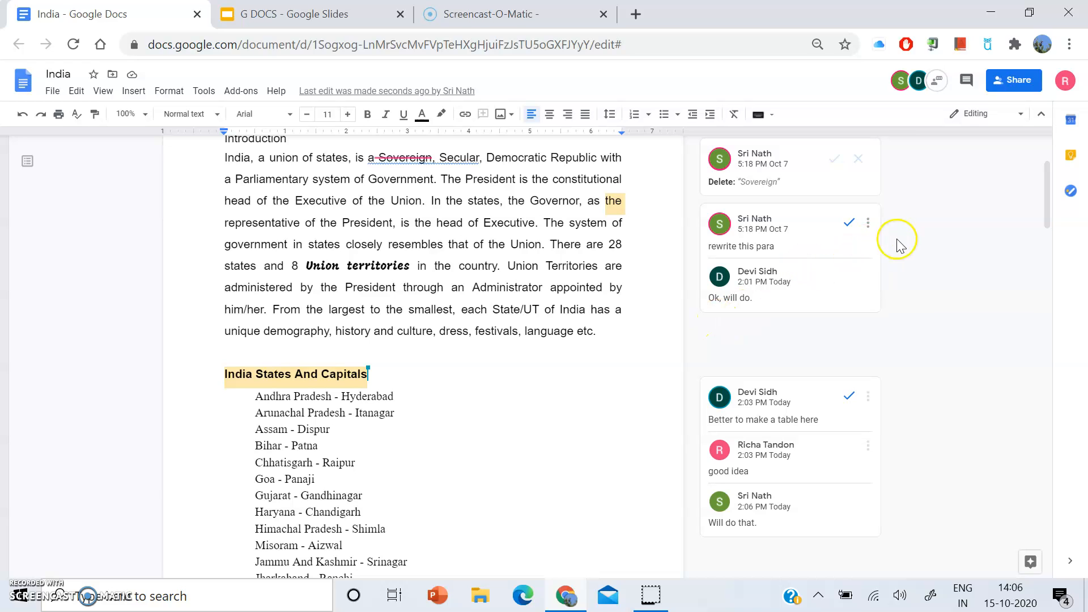
Open the document chat and send the collaborators the message "thanks for today".
click(938, 83)
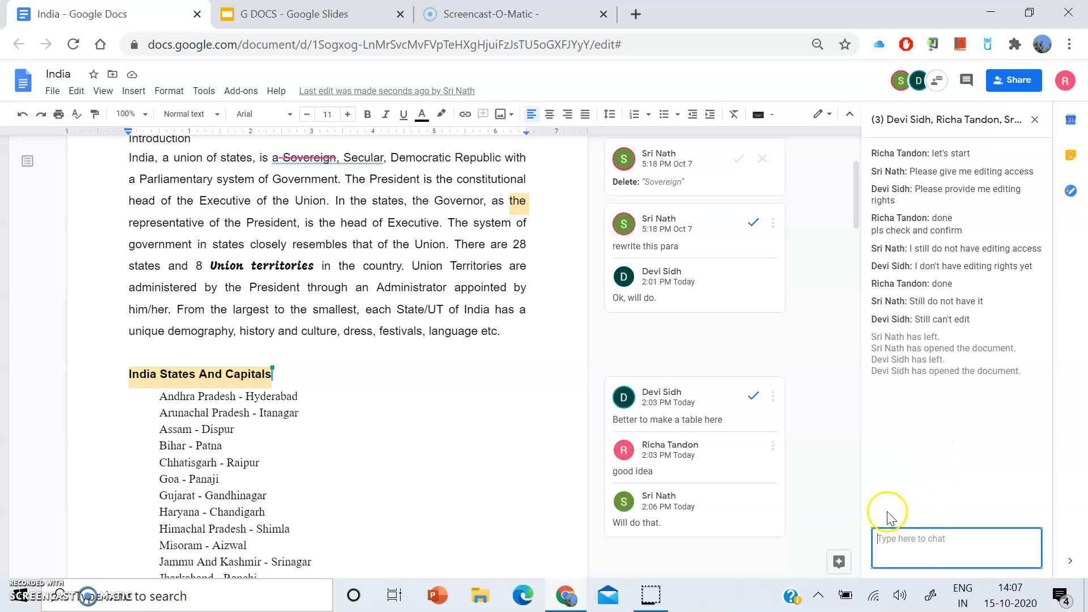
click(889, 543)
text(thanks )
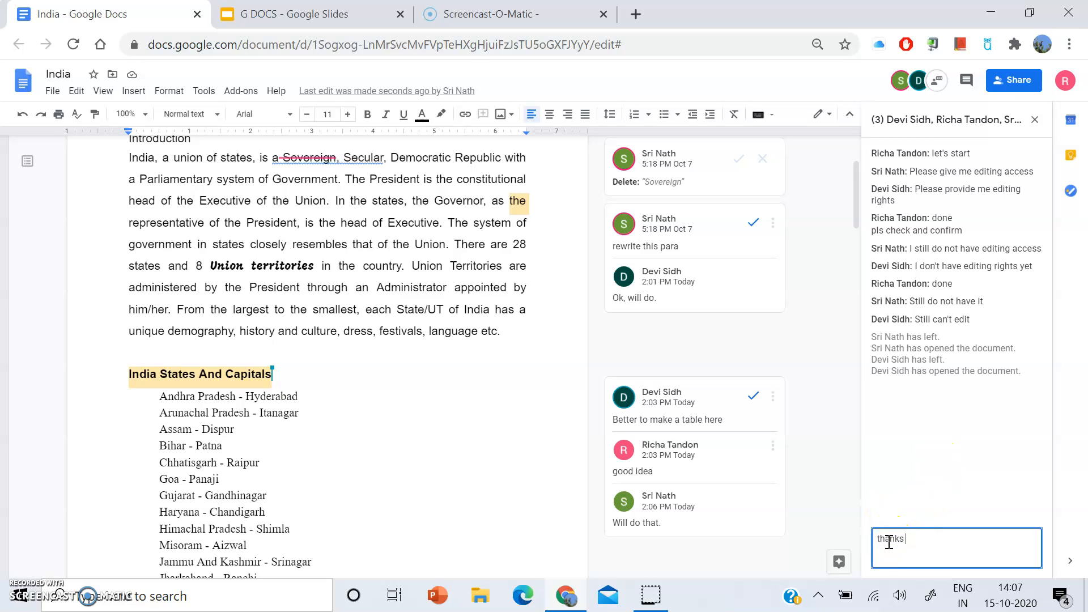
text(for today)
key(Return)
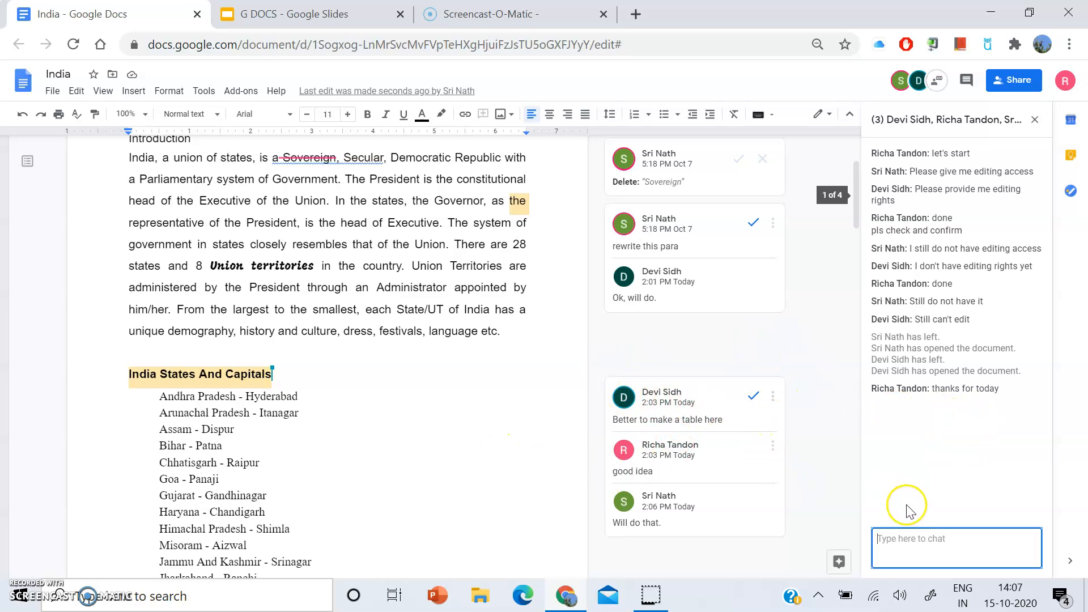
Send the chat message "will discuss tomorrow" and close the chat.
text(will s discuss )
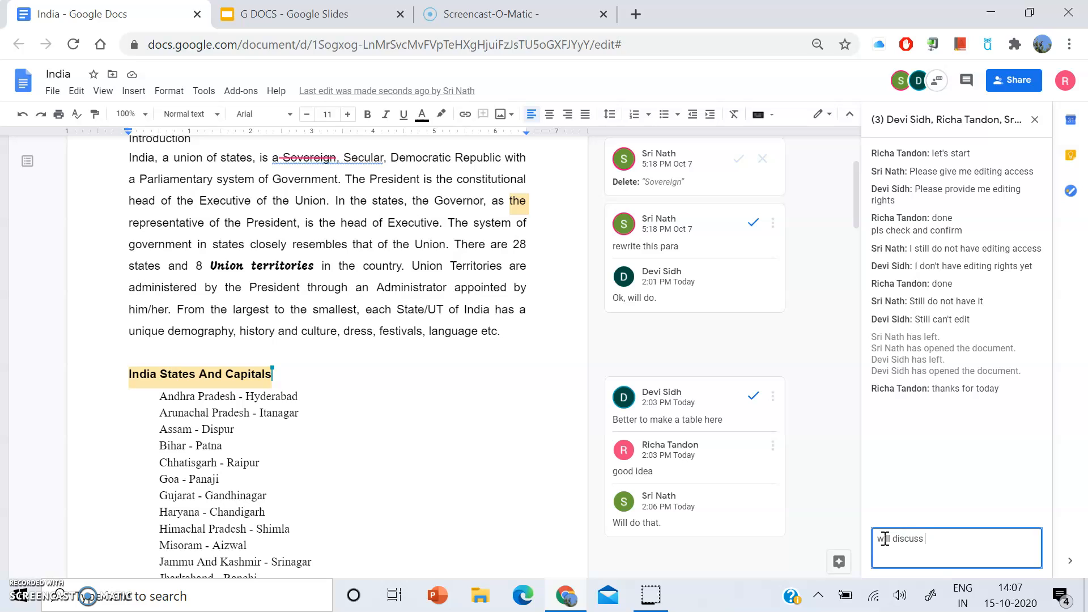
text(tomorrow)
key(Return)
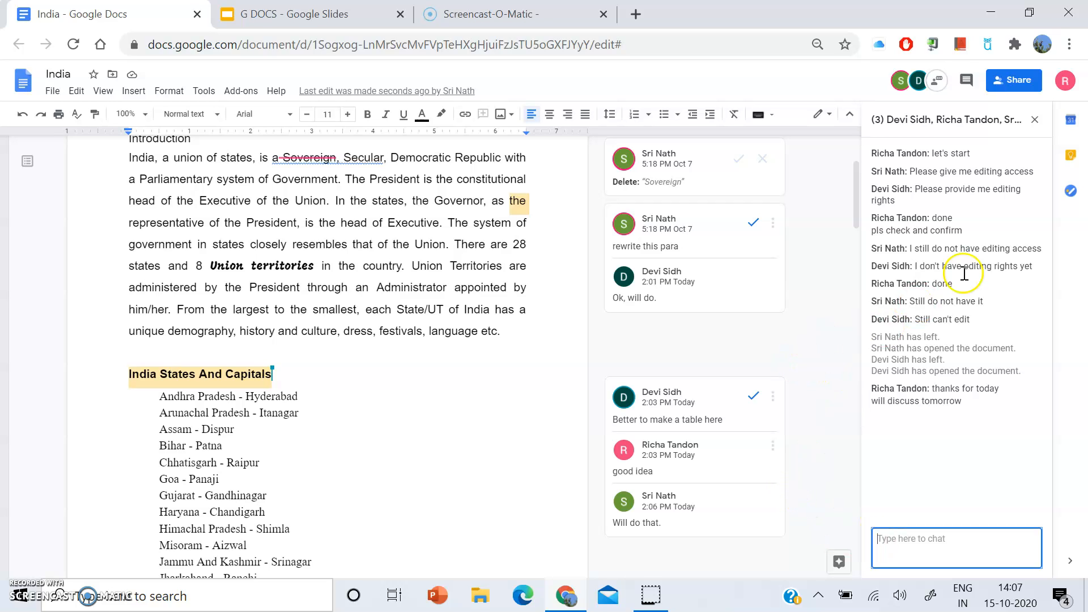
click(1035, 120)
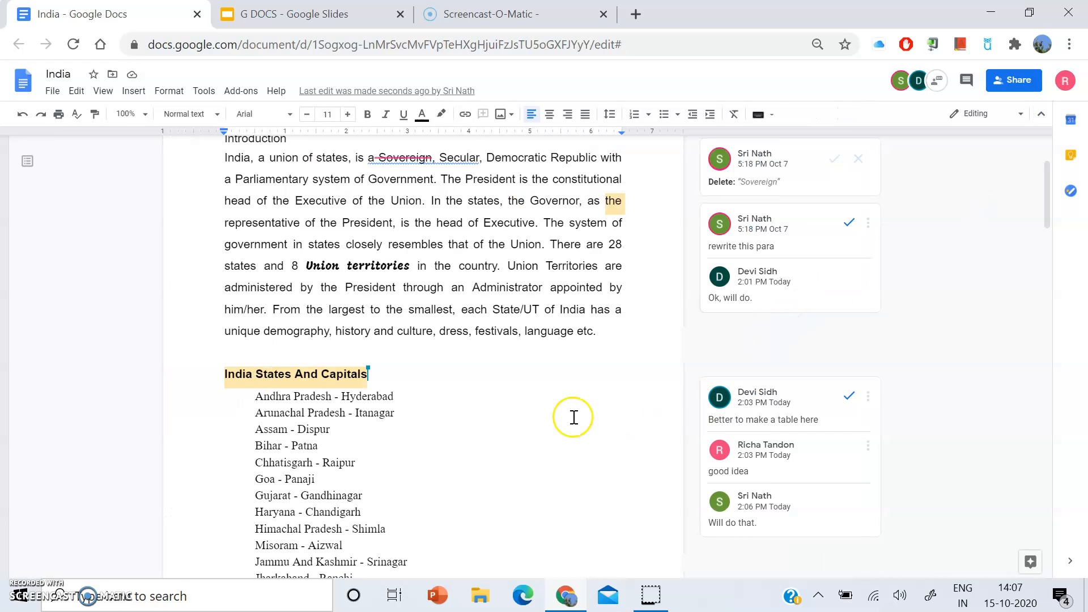
scroll(523, 439, up, 3)
scroll(523, 439, down, 3)
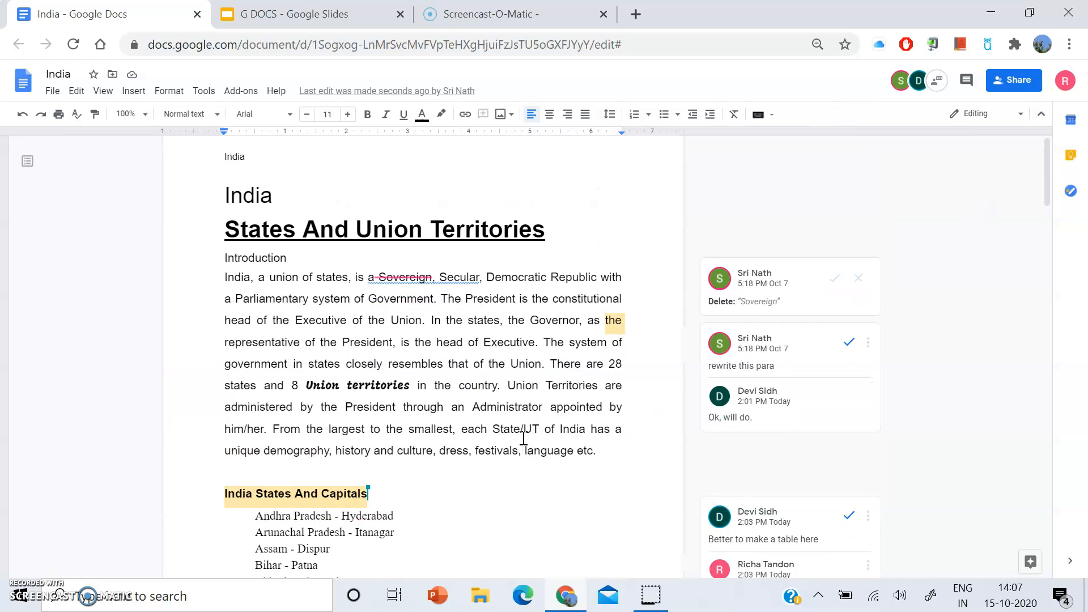
scroll(523, 438, down, 1)
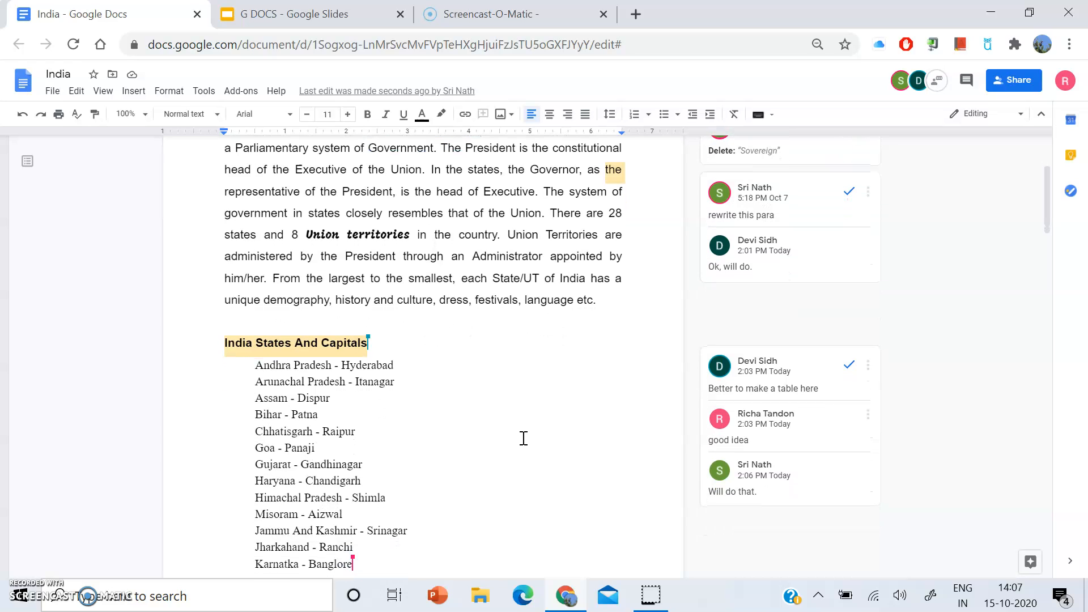
scroll(523, 438, down, 1)
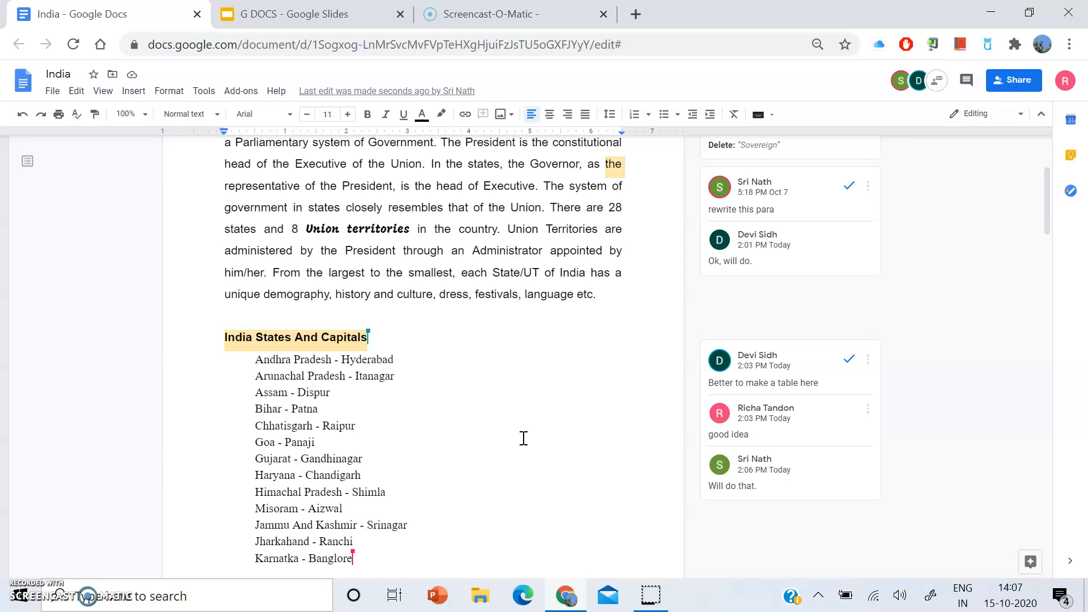
scroll(523, 438, down, 2)
scroll(523, 438, up, 2)
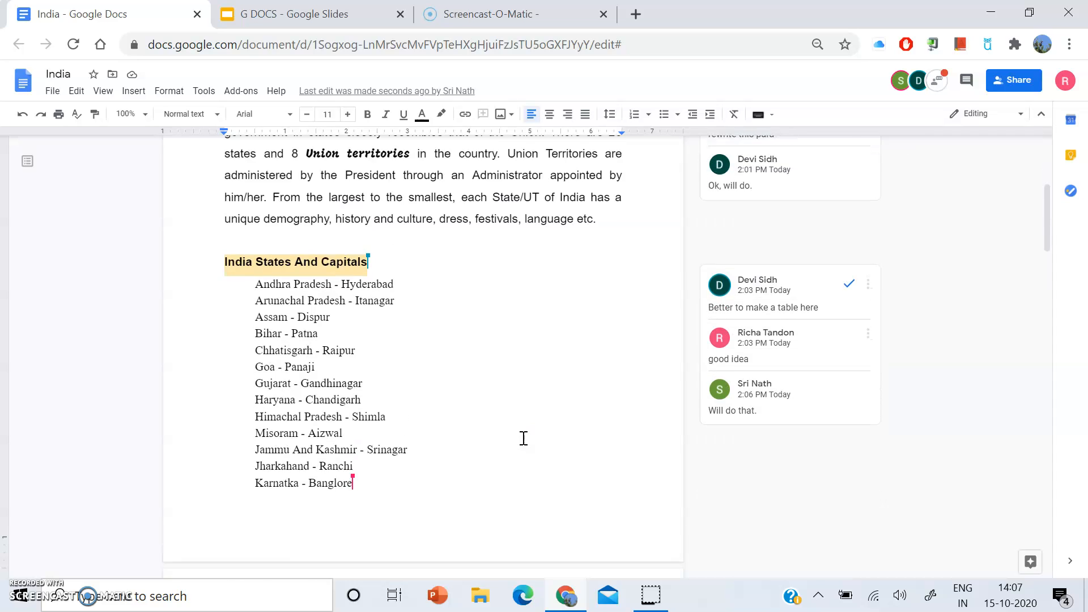
scroll(523, 438, up, 1)
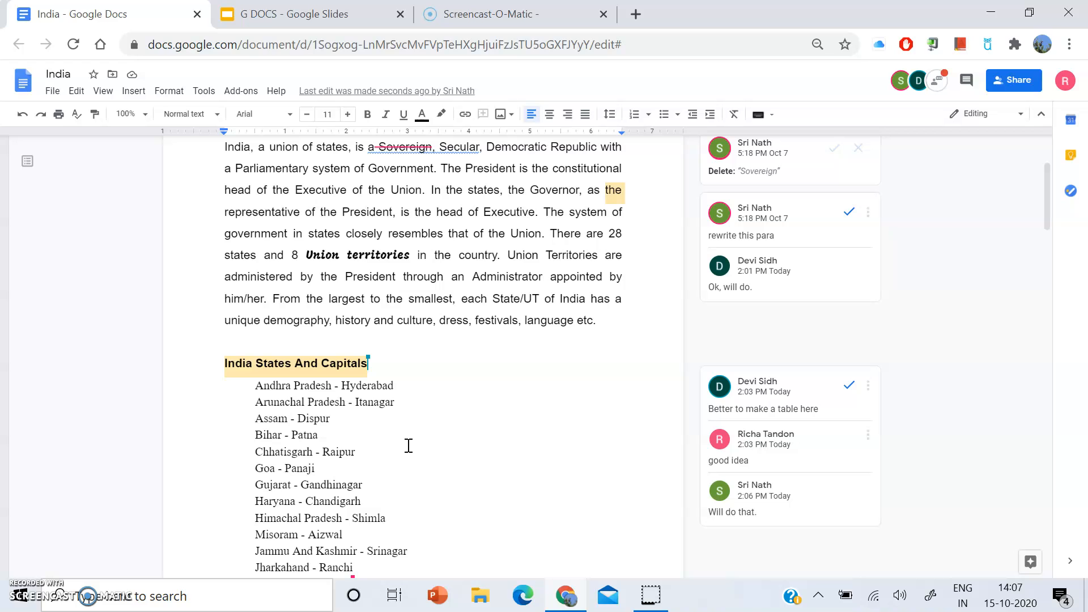
scroll(408, 445, up, 3)
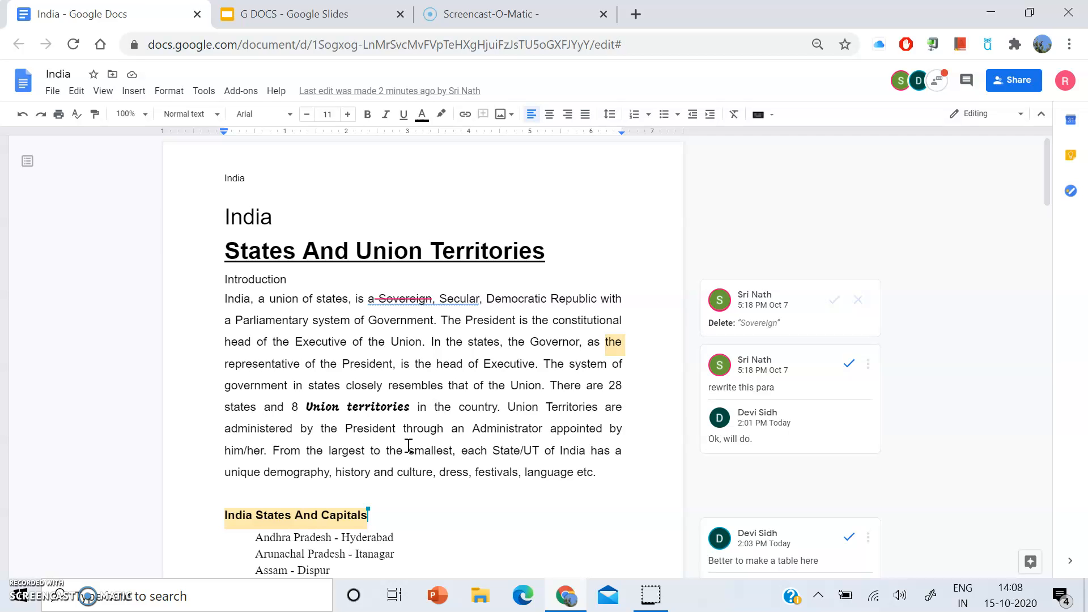
click(400, 451)
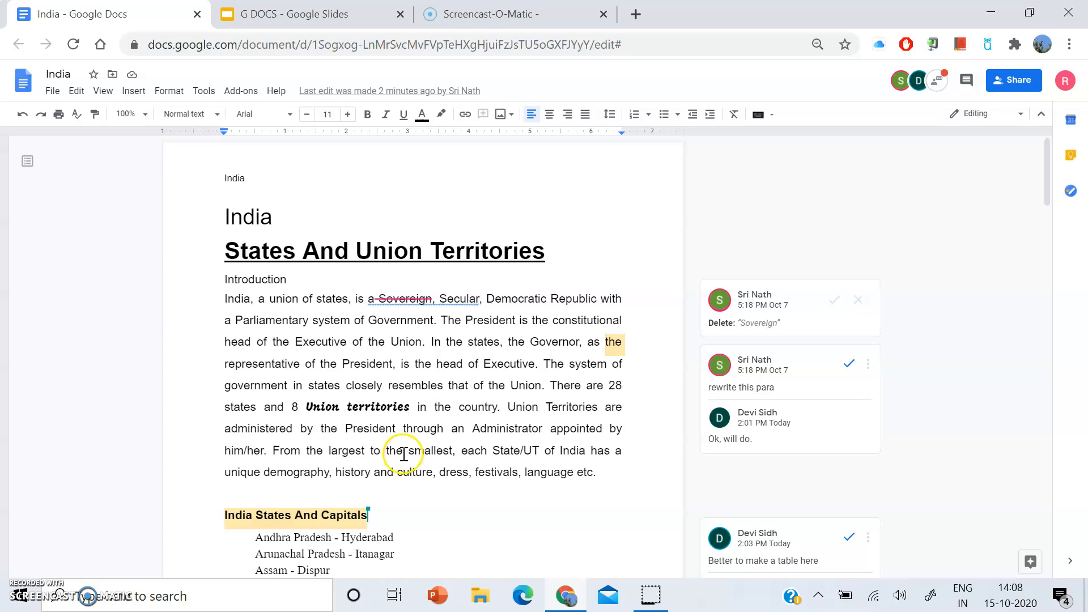